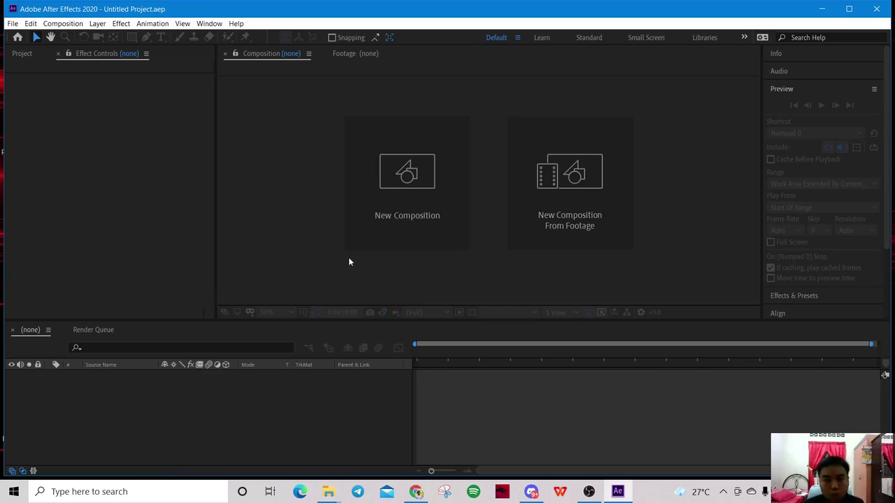
Step: Create a new 1920 x 1080 composition named LOGO_MSNS and re-enable refreshing of its view
{"action": "left_click", "coordinate": [381, 225]}
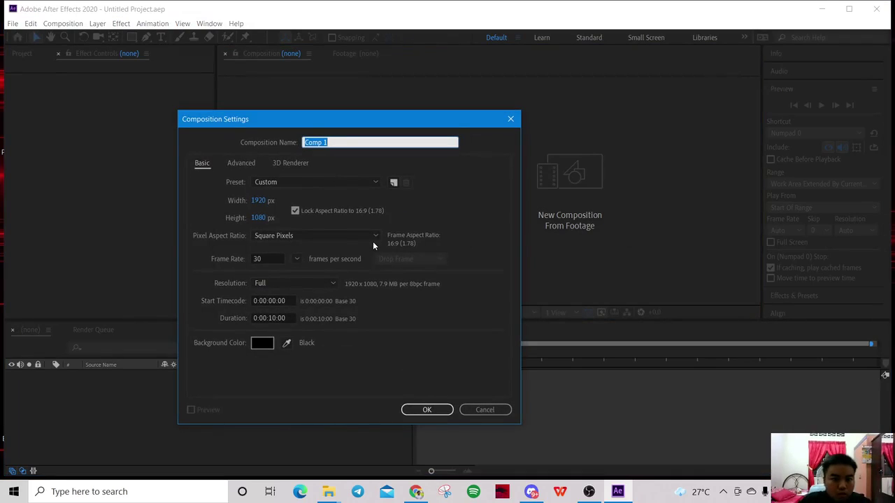
{"action": "key", "text": "BackSpace"}
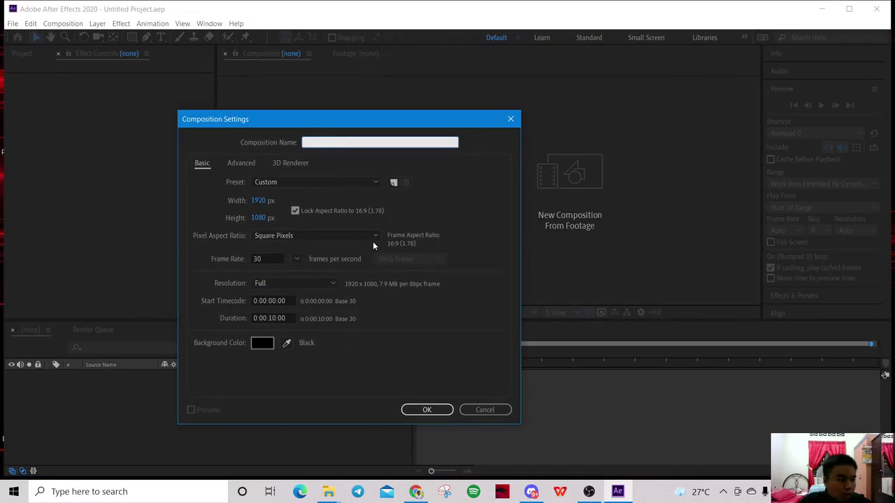
{"action": "type", "text": "LOG"}
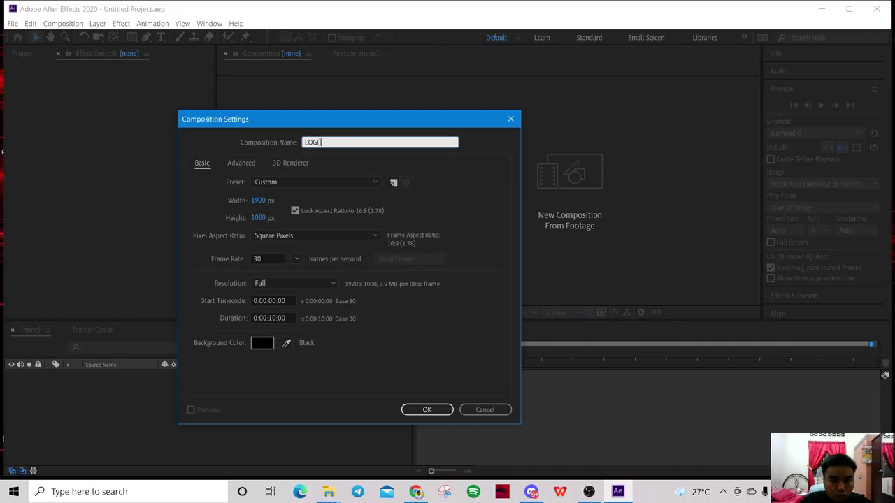
{"action": "type", "text": "O_MSNS"}
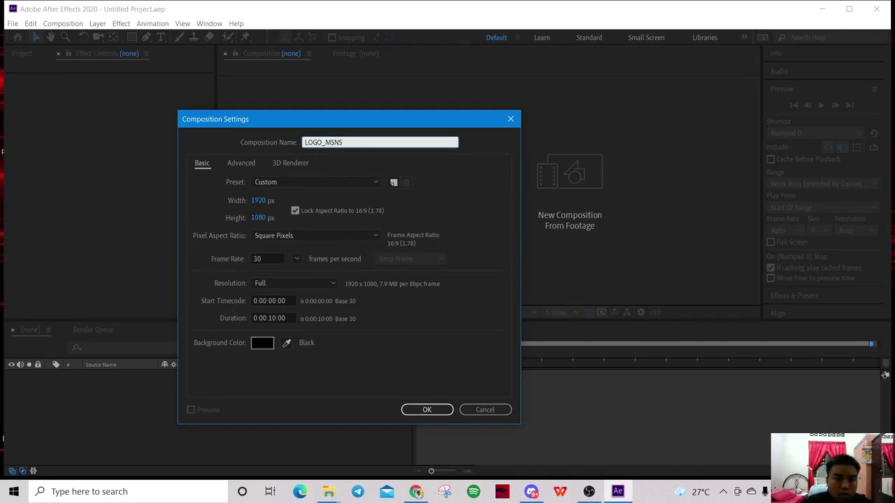
{"action": "left_click", "coordinate": [434, 412]}
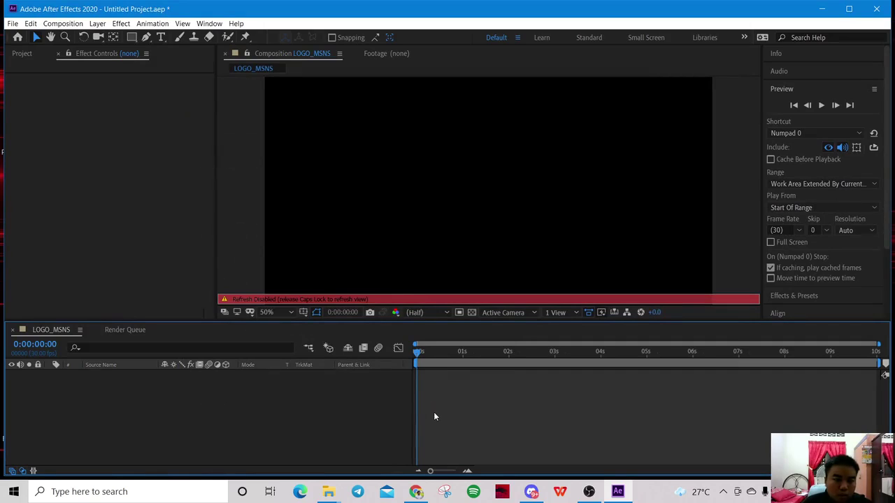
{"action": "key", "text": "Caps_Lock"}
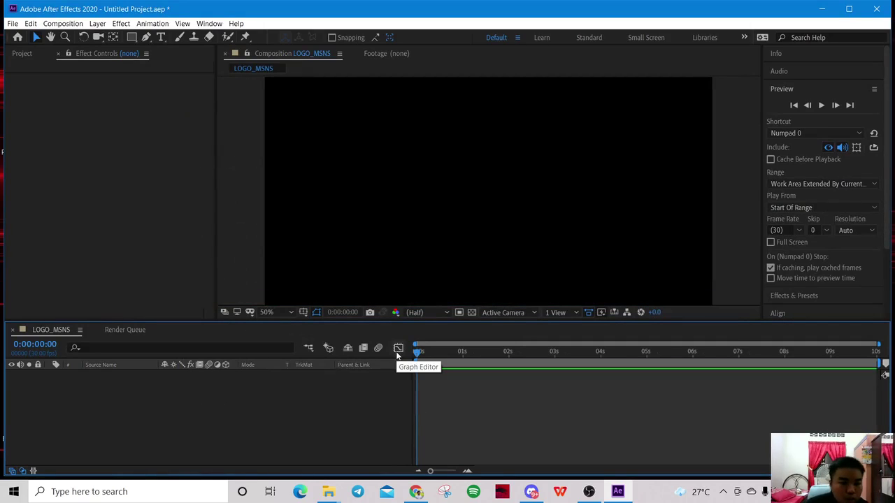
Step: Start a new solid layer in the composition and name it Background
{"action": "right_click", "coordinate": [268, 386]}
{"action": "mouse_move", "coordinate": [325, 275]}
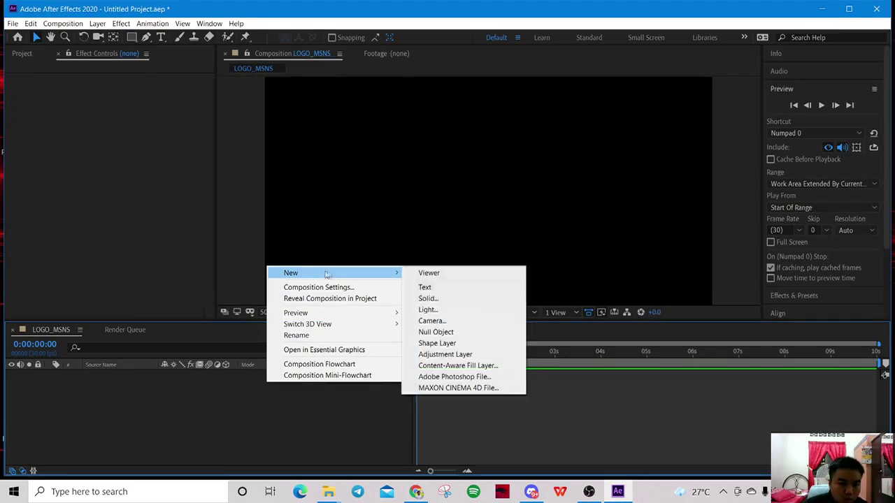
{"action": "left_click", "coordinate": [428, 298]}
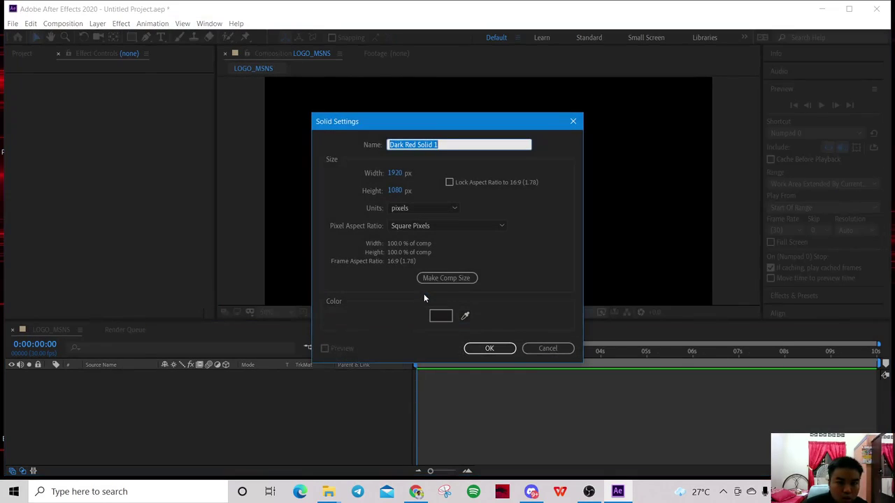
{"action": "key", "text": "BackSpace"}
{"action": "type", "text": "Background"}
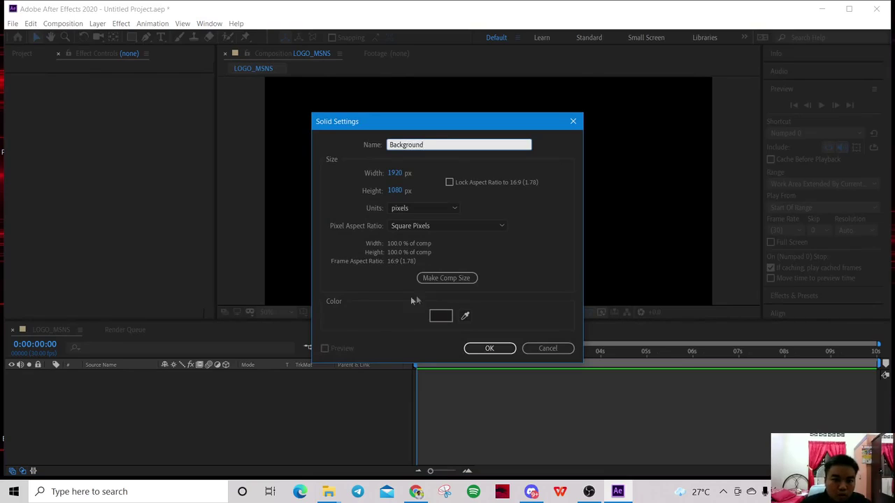
Step: Set the Background solid's color to very dark red 1D0C0C and create the layer
{"action": "left_click", "coordinate": [440, 316]}
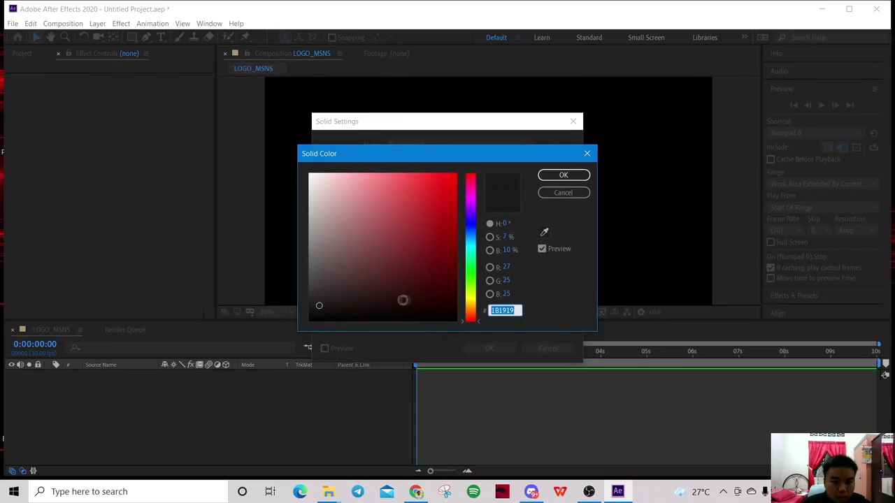
{"action": "left_click", "coordinate": [402, 300]}
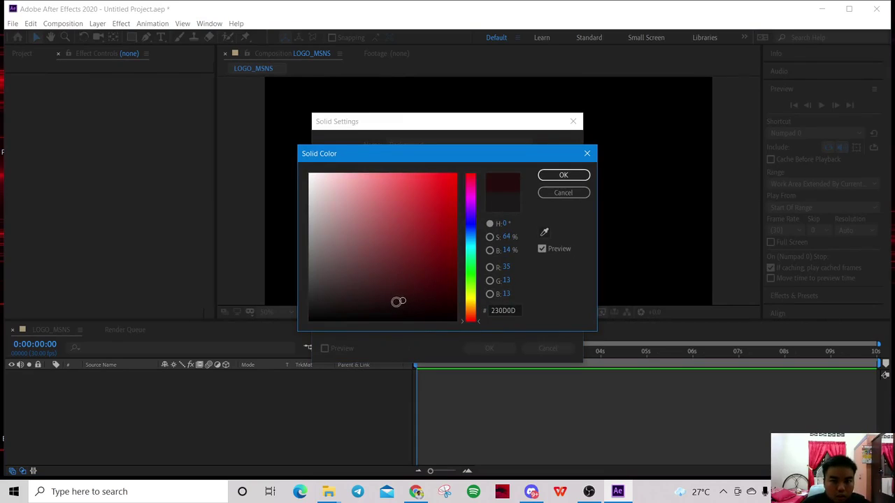
{"action": "left_click", "coordinate": [394, 302]}
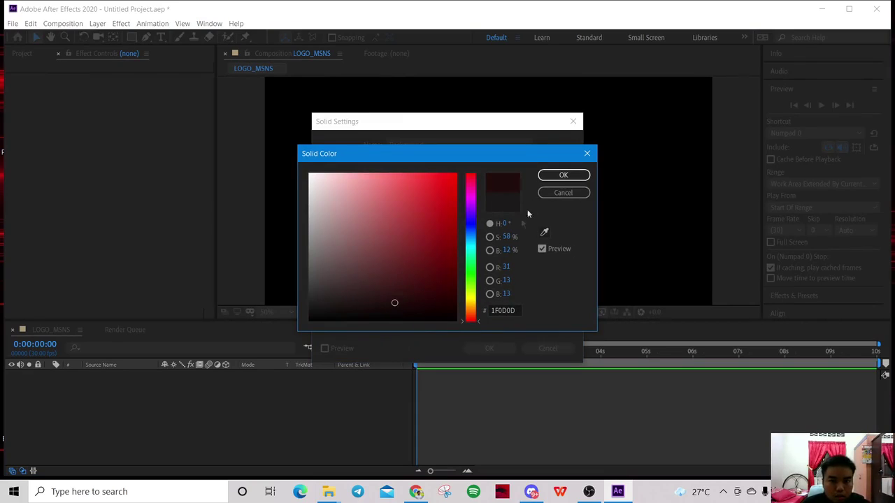
{"action": "left_click", "coordinate": [563, 175]}
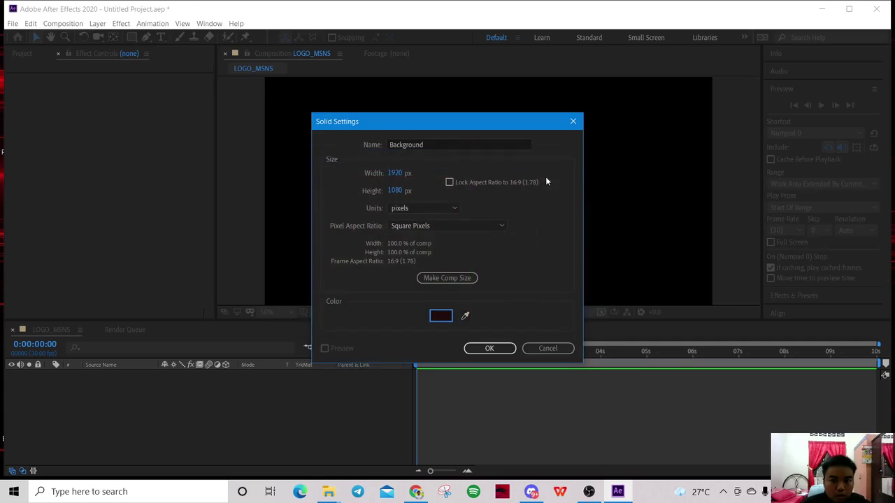
{"action": "left_click", "coordinate": [442, 318]}
{"action": "left_click", "coordinate": [395, 304]}
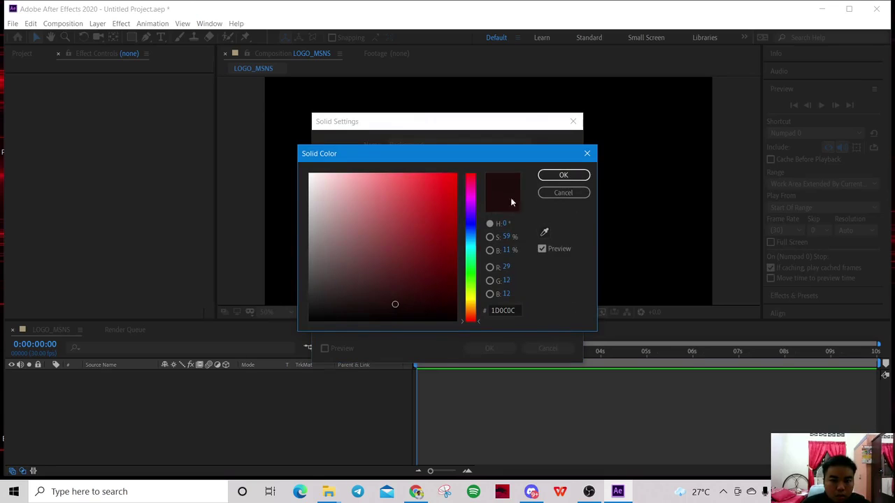
{"action": "left_click", "coordinate": [564, 175]}
{"action": "left_click", "coordinate": [502, 349]}
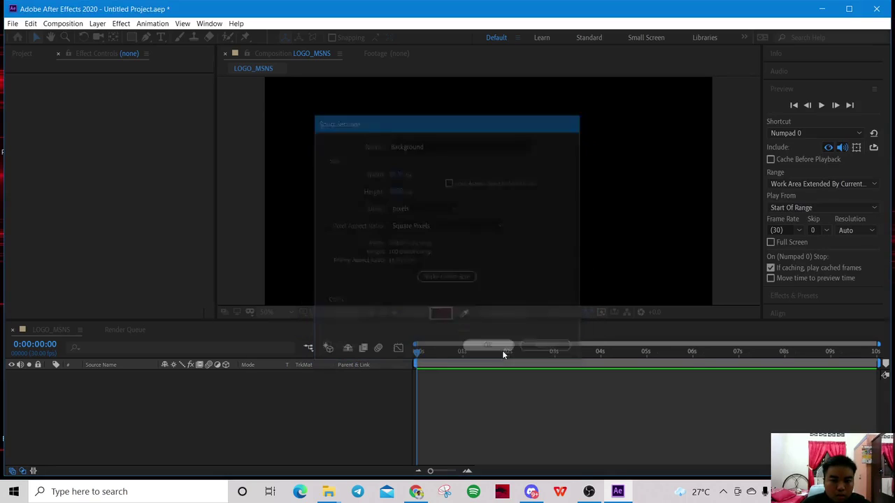
Step: Add the Rust Texture image from the Downloads folder to the composition as a layer above Background
{"action": "left_click", "coordinate": [329, 491]}
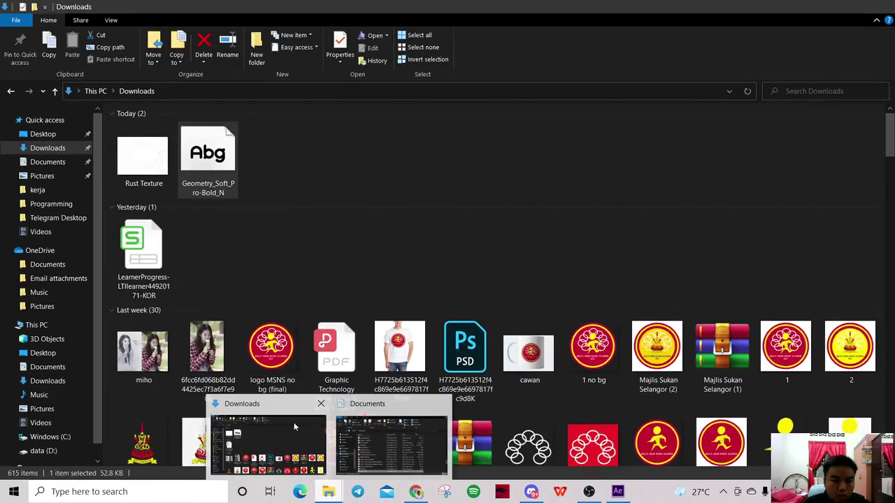
{"action": "left_click", "coordinate": [294, 423]}
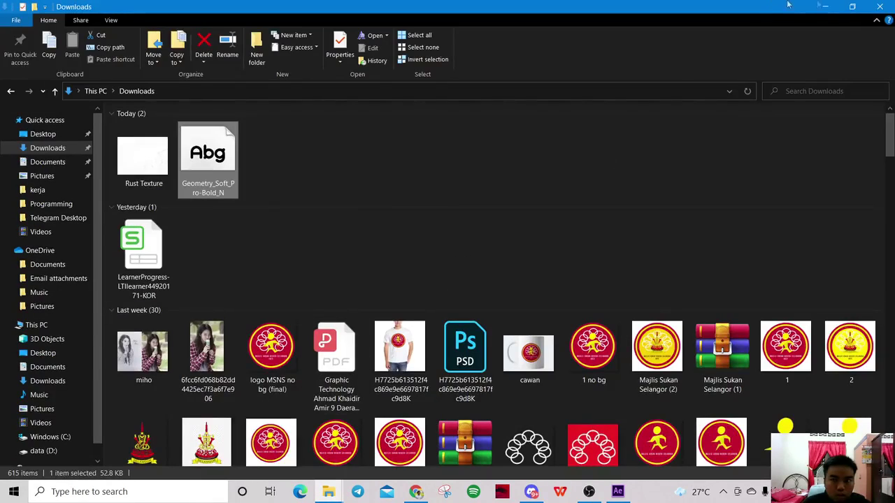
{"action": "left_click", "coordinate": [852, 6]}
{"action": "left_click_drag", "start_coordinate": [254, 81], "coordinate": [662, 86]}
{"action": "left_click", "coordinate": [467, 241]}
{"action": "left_click_drag", "start_coordinate": [316, 318], "coordinate": [112, 376]}
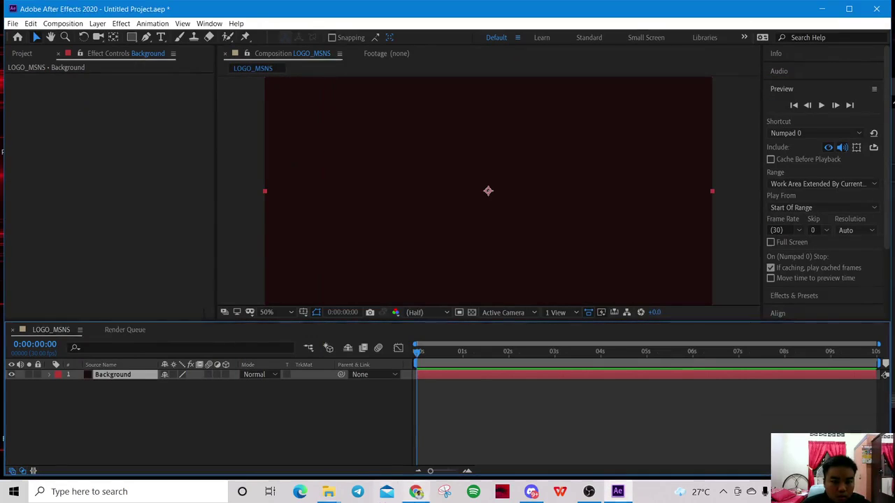
Step: Try to import the "logo MSNS no bg (final)" image from the Downloads folder
{"action": "mouse_move", "coordinate": [328, 492]}
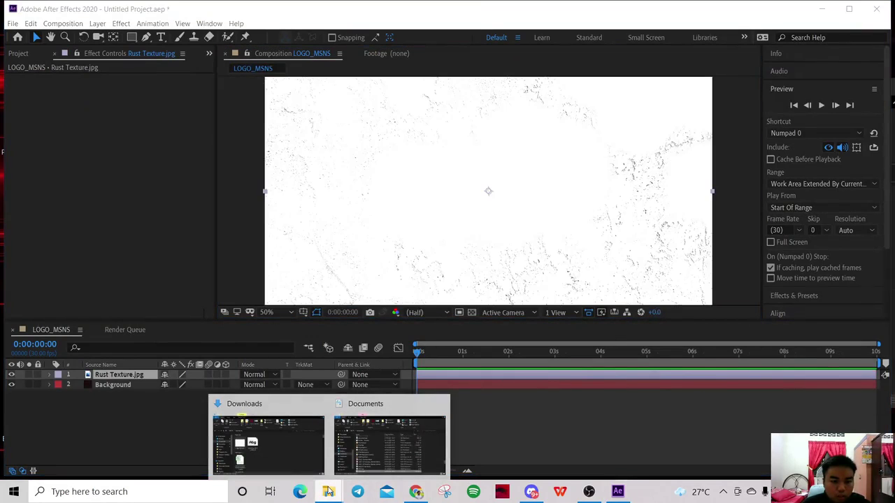
{"action": "left_click", "coordinate": [86, 416]}
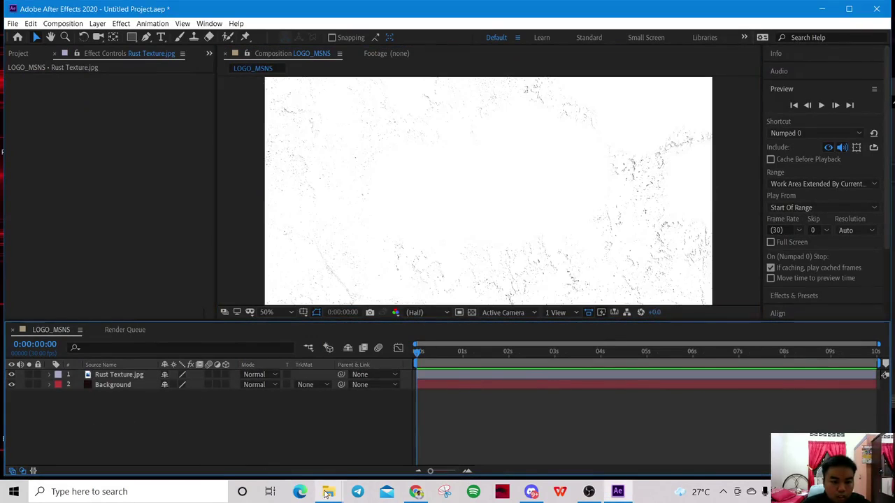
{"action": "mouse_move", "coordinate": [328, 492]}
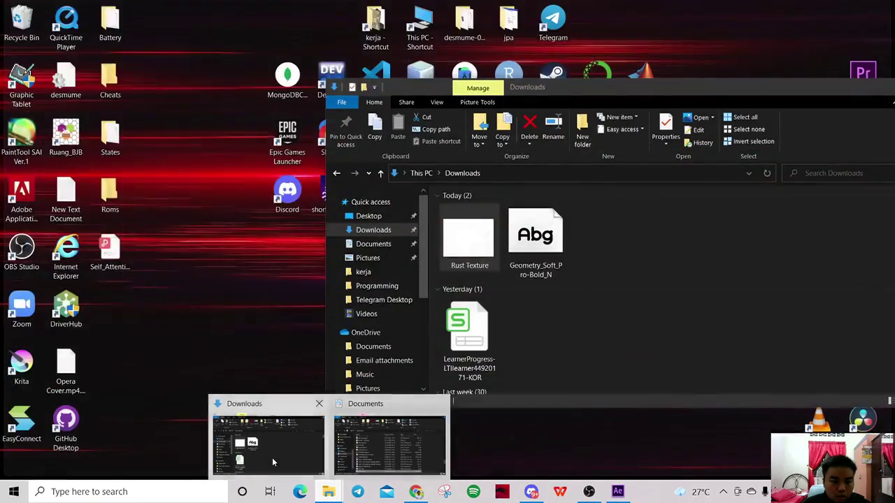
{"action": "left_click", "coordinate": [272, 457]}
{"action": "scroll", "coordinate": [526, 304], "scroll_direction": "down", "scroll_amount": 3}
{"action": "left_click_drag", "start_coordinate": [588, 263], "coordinate": [106, 239]}
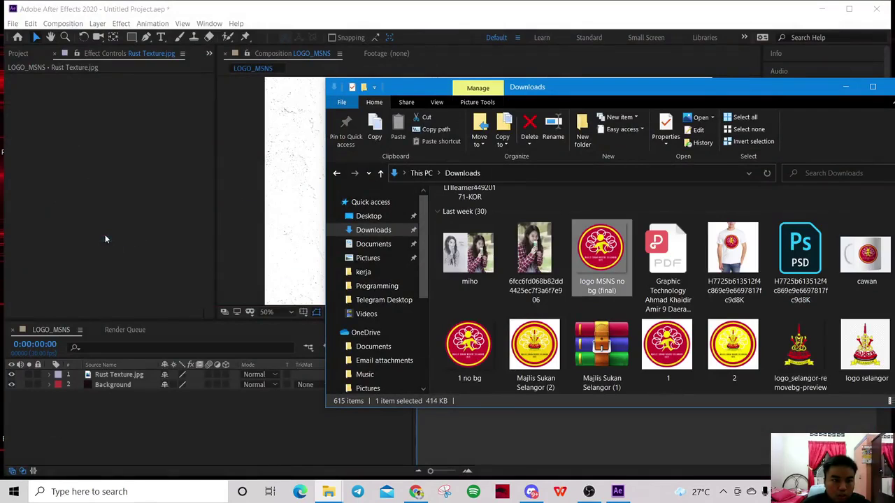
{"action": "left_click", "coordinate": [845, 87]}
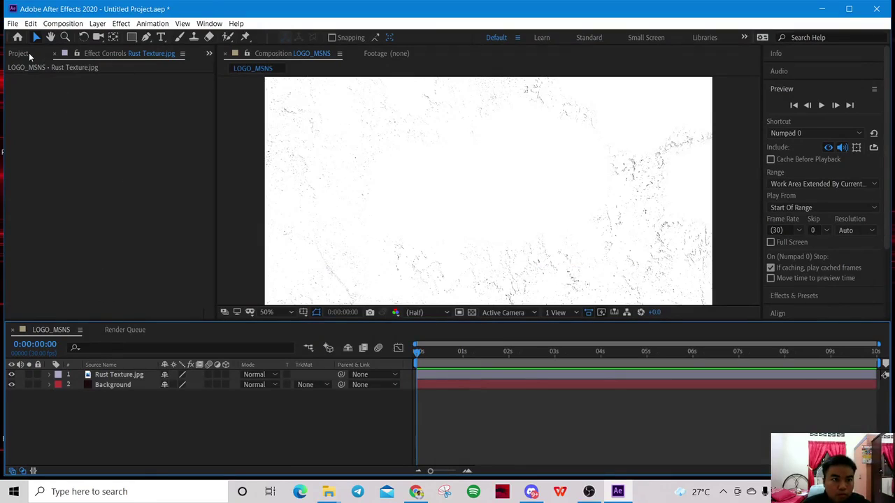
Step: Show the project's list of items and clear the selection in it
{"action": "key", "text": "ctrl+0"}
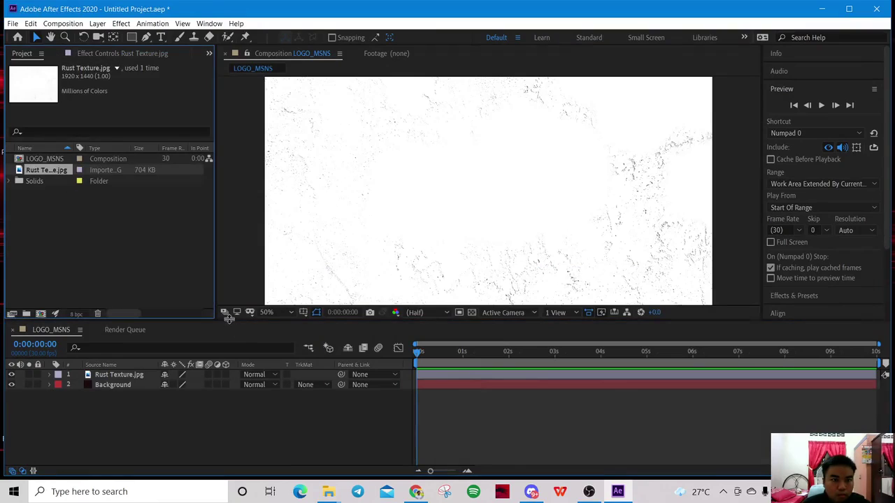
{"action": "left_click", "coordinate": [39, 161]}
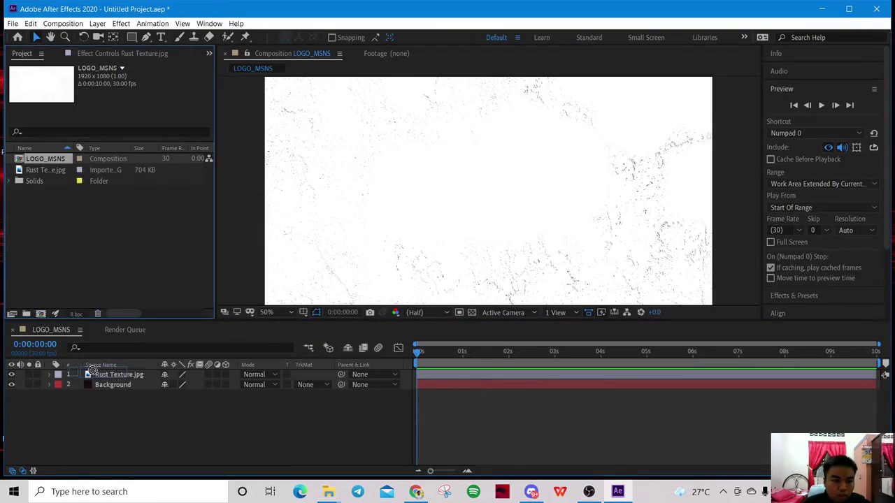
{"action": "left_click_drag", "start_coordinate": [121, 375], "coordinate": [87, 239]}
{"action": "left_click", "coordinate": [87, 239]}
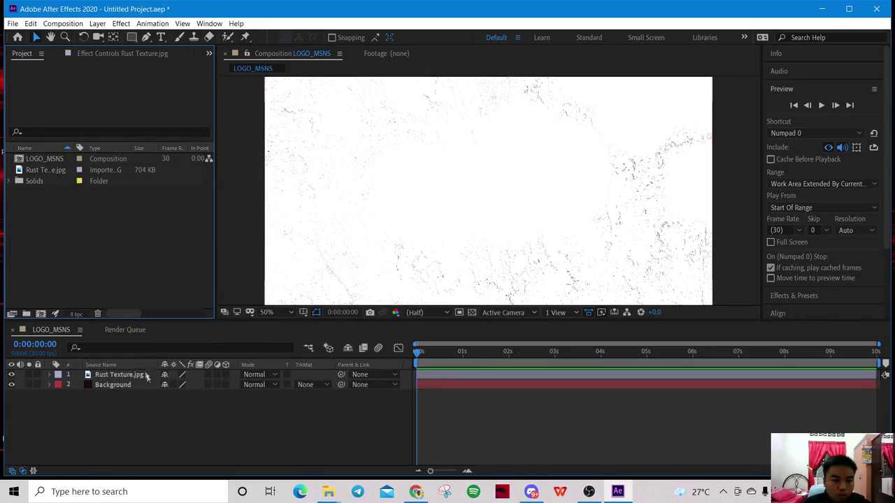
Step: Set the blending mode of the Rust Texture layer to Divide
{"action": "left_click", "coordinate": [270, 374]}
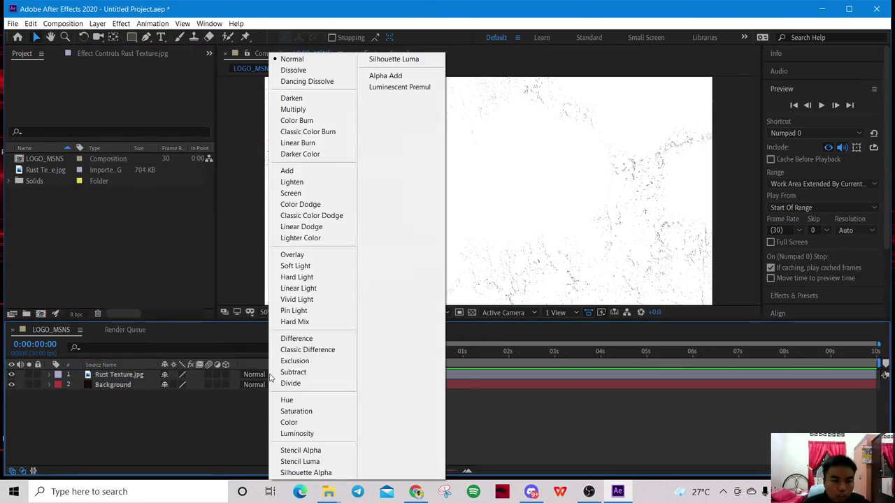
{"action": "left_click", "coordinate": [291, 384]}
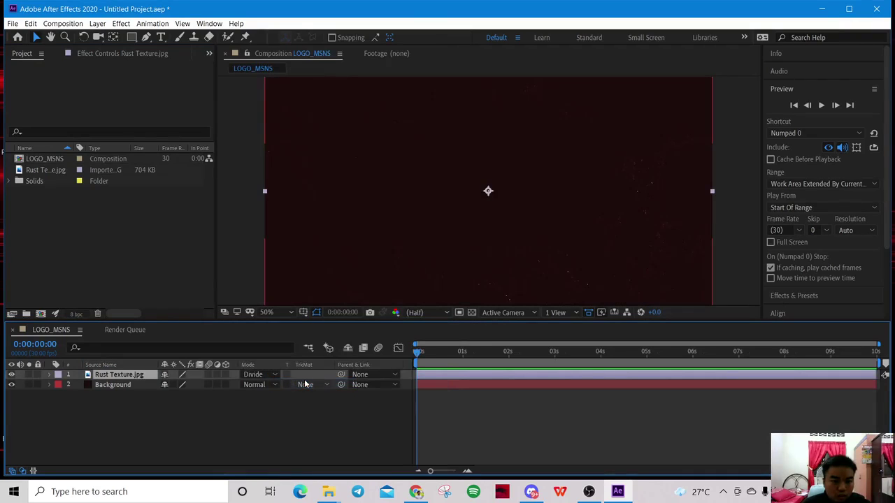
{"action": "left_click", "coordinate": [35, 161]}
{"action": "left_click_drag", "start_coordinate": [35, 171], "coordinate": [99, 200]}
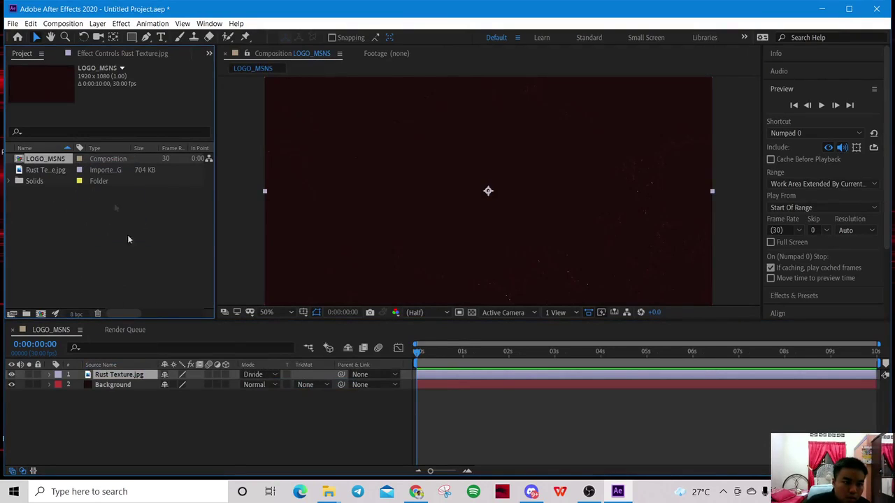
Step: Import "logo MSNS no bg (final).png" from the Downloads folder into the project and place it as the composition's top layer
{"action": "left_click", "coordinate": [327, 492]}
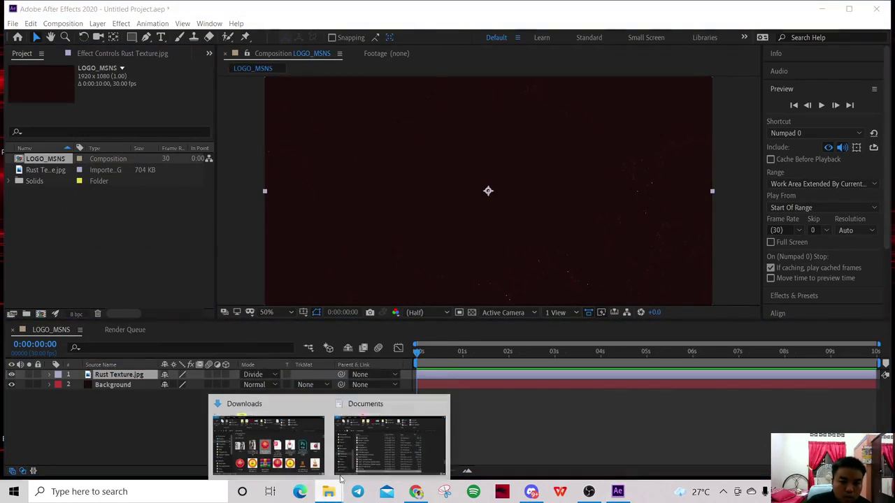
{"action": "left_click", "coordinate": [278, 410]}
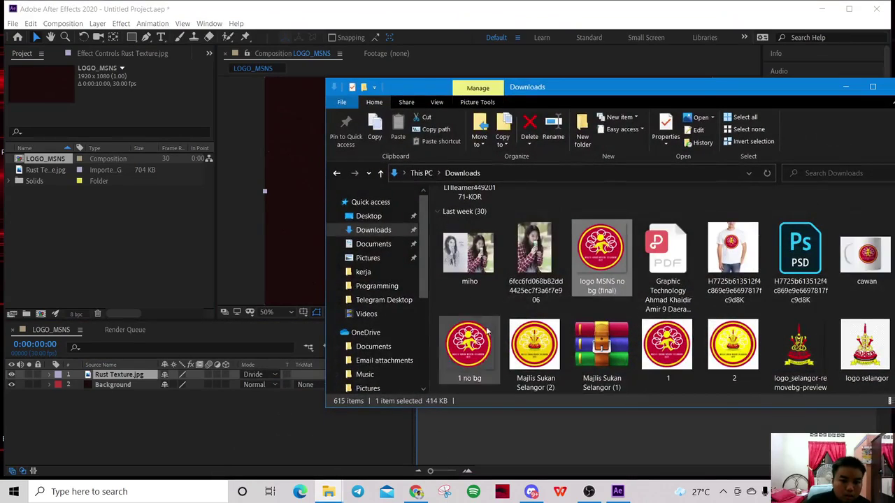
{"action": "left_click_drag", "start_coordinate": [589, 249], "coordinate": [79, 224]}
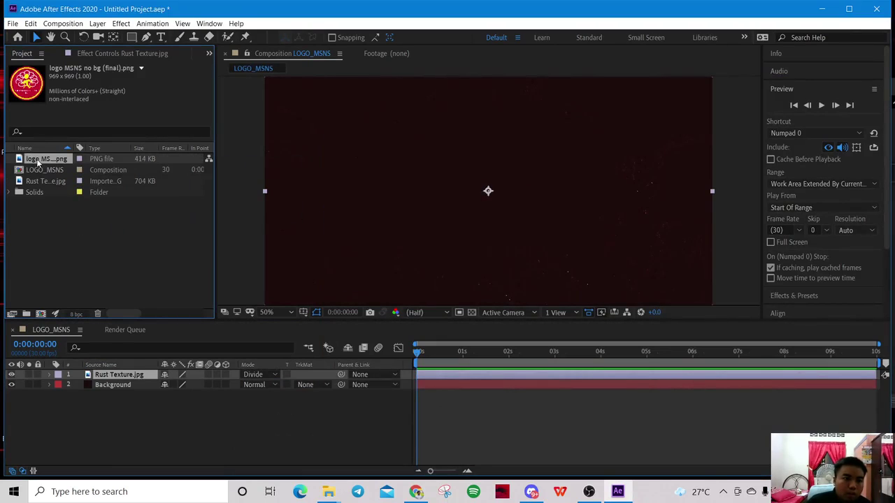
{"action": "left_click_drag", "start_coordinate": [38, 163], "coordinate": [101, 376]}
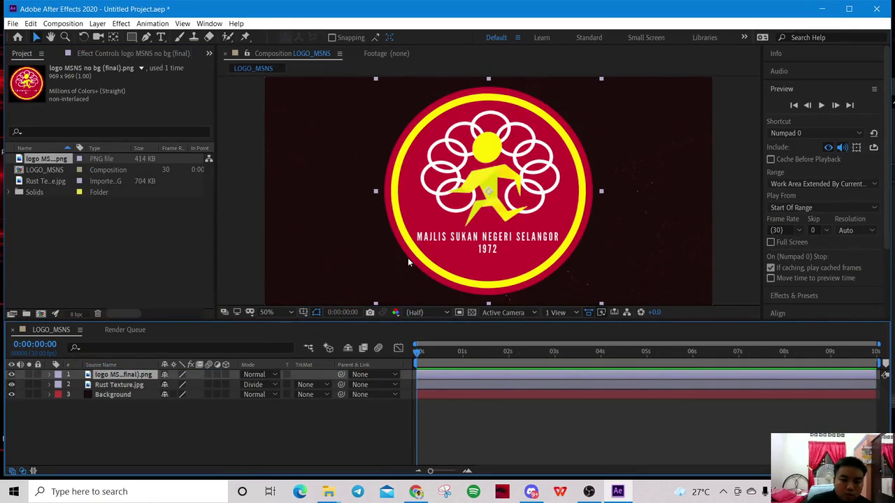
{"action": "key", "text": "comma"}
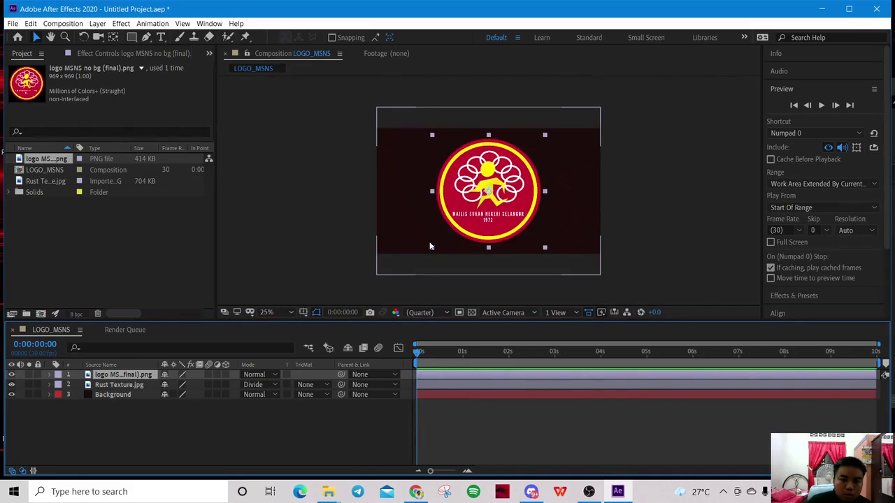
{"action": "left_click", "coordinate": [432, 250]}
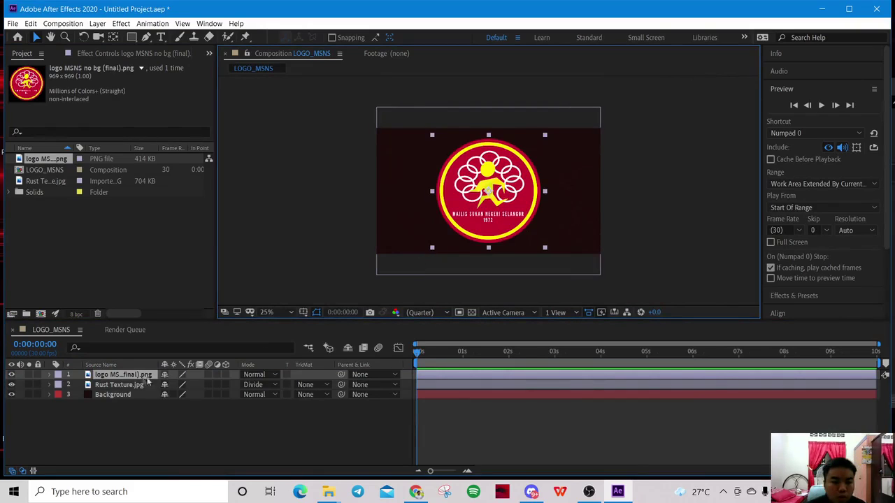
Step: Make the logo layer 3D and shrink it evenly, placing it near the composition's centre at about 944, 500
{"action": "left_click", "coordinate": [225, 374]}
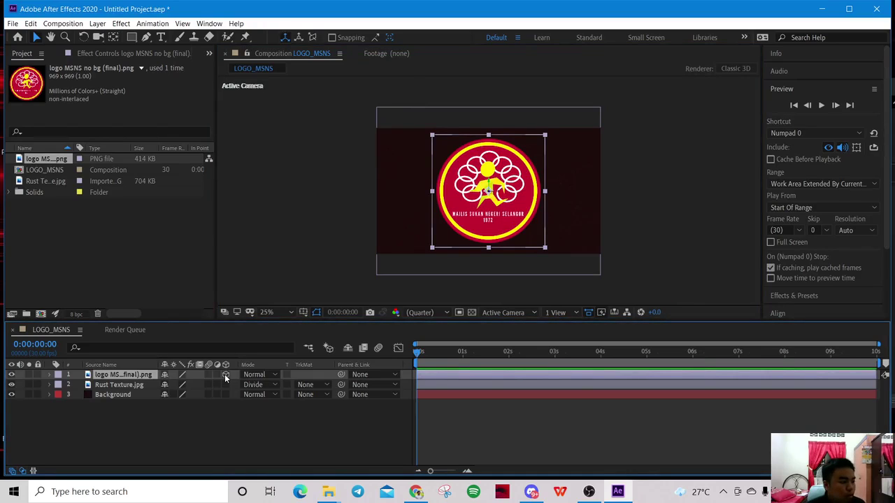
{"action": "left_click", "coordinate": [432, 252]}
{"action": "left_click_drag", "start_coordinate": [431, 251], "coordinate": [454, 226]}
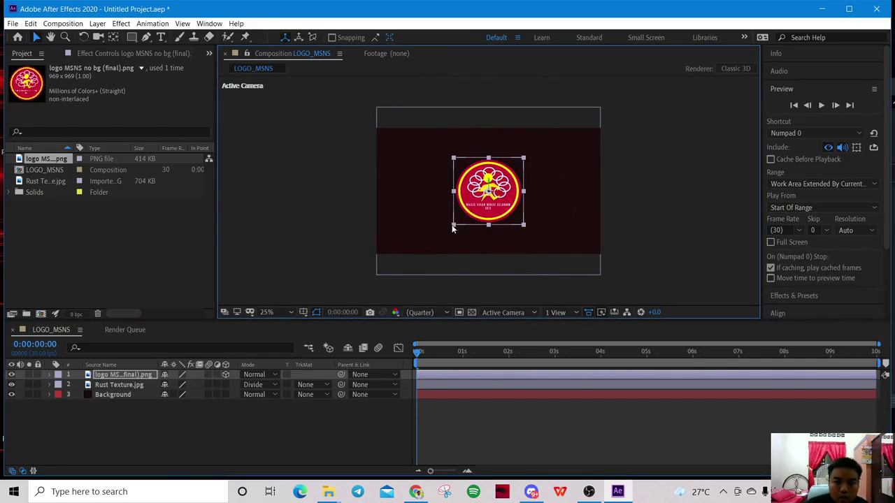
{"action": "left_click_drag", "start_coordinate": [487, 197], "coordinate": [485, 193]}
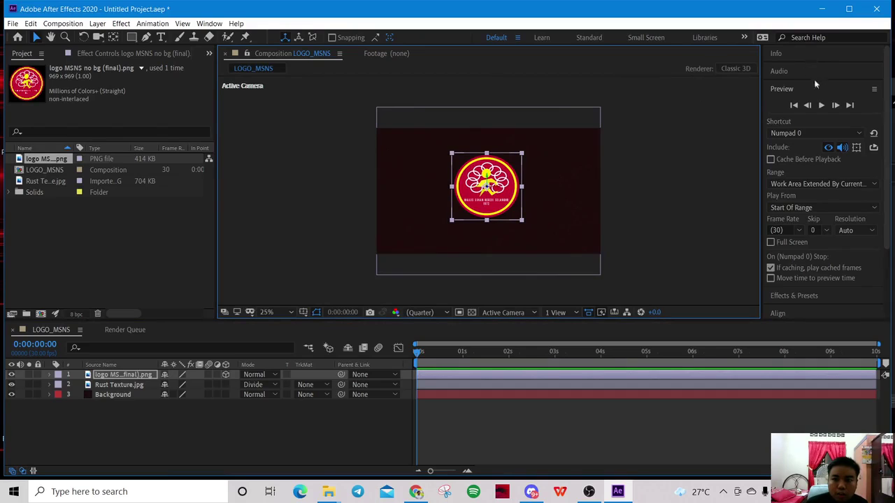
Step: Search the effects for "card wipe" and apply the Card Wipe effect to the logo
{"action": "scroll", "coordinate": [816, 112], "scroll_direction": "down", "scroll_amount": 3}
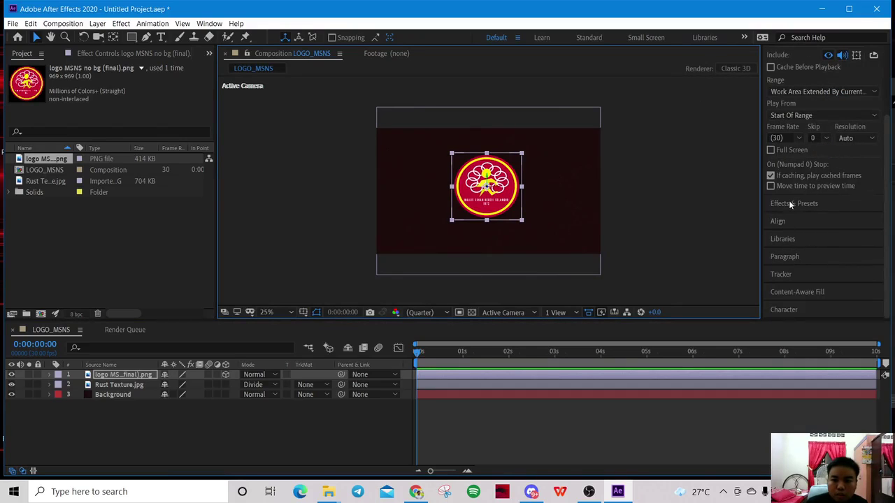
{"action": "left_click", "coordinate": [791, 204]}
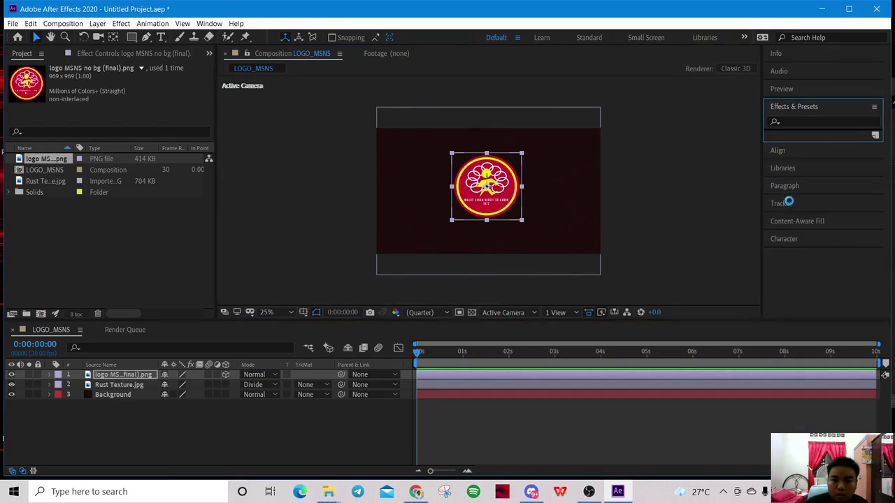
{"action": "left_click", "coordinate": [796, 123]}
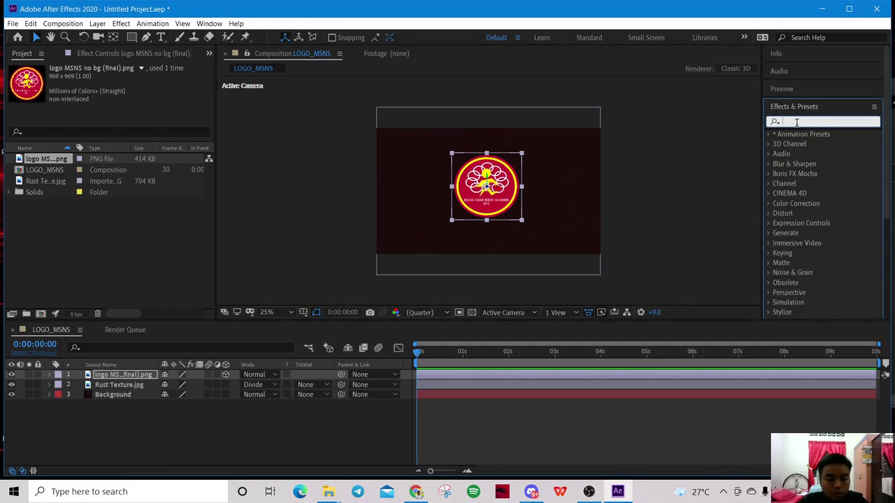
{"action": "type", "text": "3"}
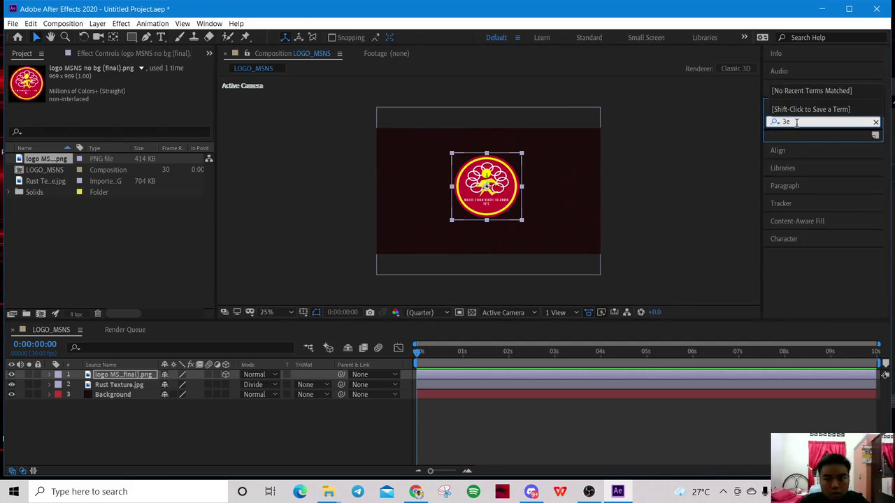
{"action": "type", "text": "d card wipe"}
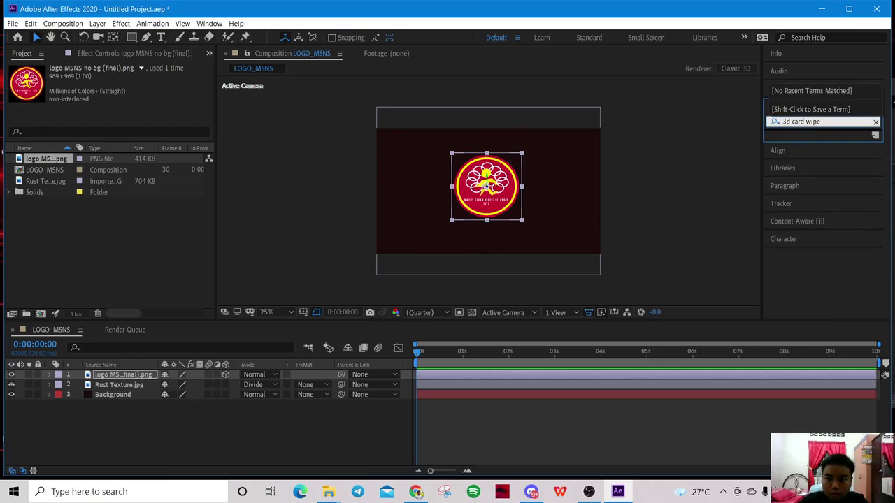
{"action": "key", "text": "BackSpace"}
{"action": "key", "text": "BackSpace"}
{"action": "key", "text": "BackSpace"}
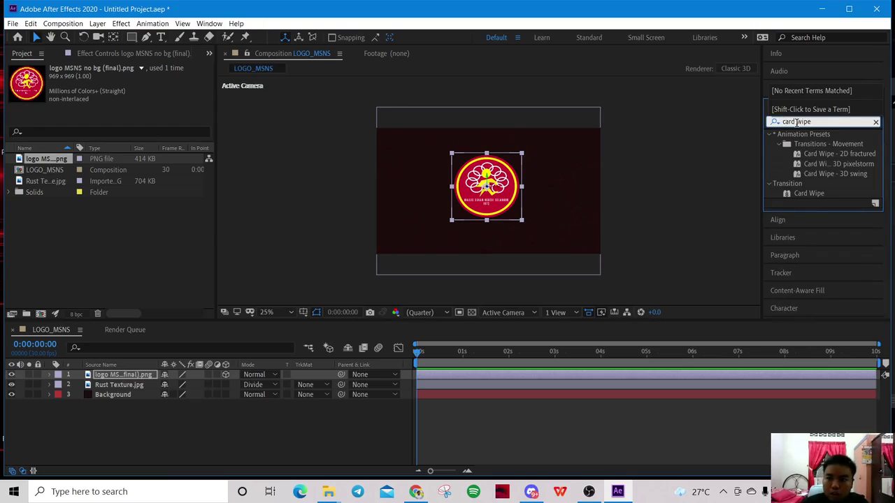
{"action": "left_click", "coordinate": [822, 193]}
{"action": "left_click_drag", "start_coordinate": [822, 192], "coordinate": [492, 196]}
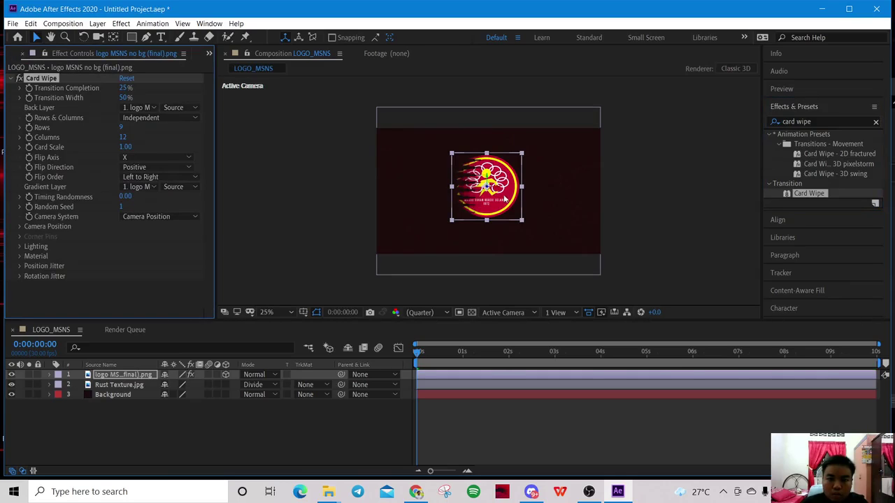
Step: Set Card Wipe's Transition Completion to 0% and start keyframing it at 0:00:00:00
{"action": "left_click_drag", "start_coordinate": [416, 357], "coordinate": [421, 358]}
{"action": "left_click_drag", "start_coordinate": [430, 357], "coordinate": [373, 359]}
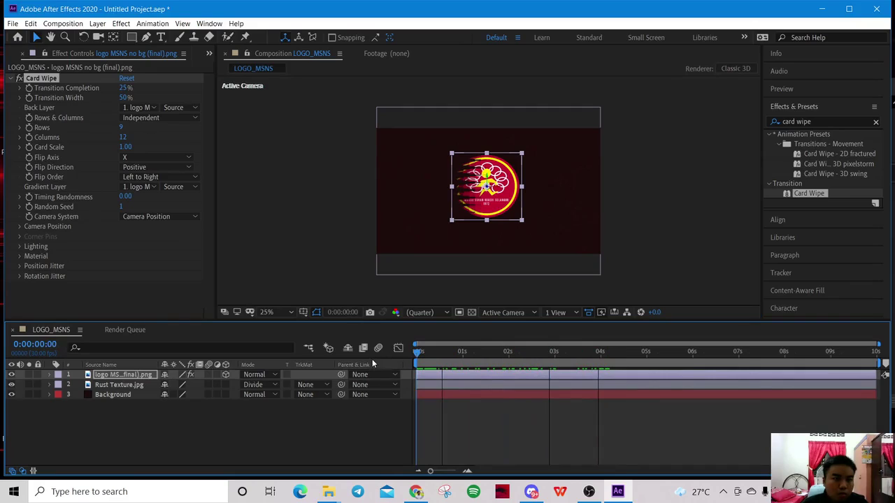
{"action": "left_click", "coordinate": [123, 87]}
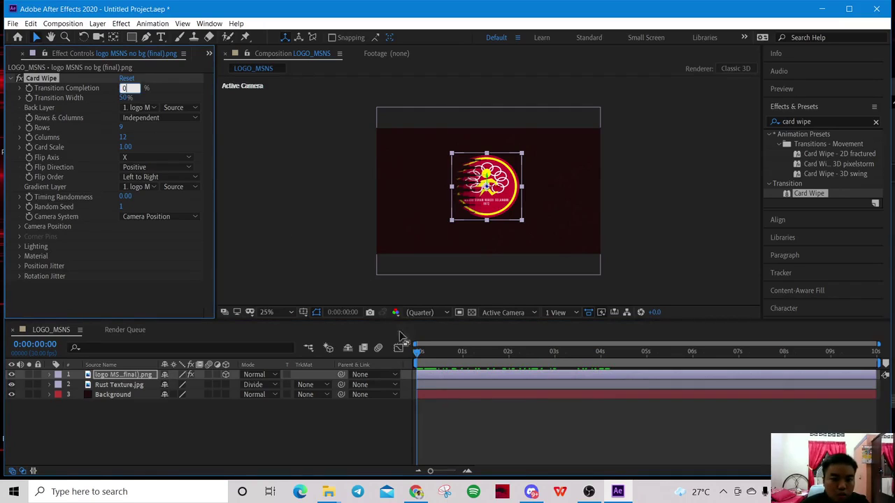
{"action": "left_click", "coordinate": [29, 88]}
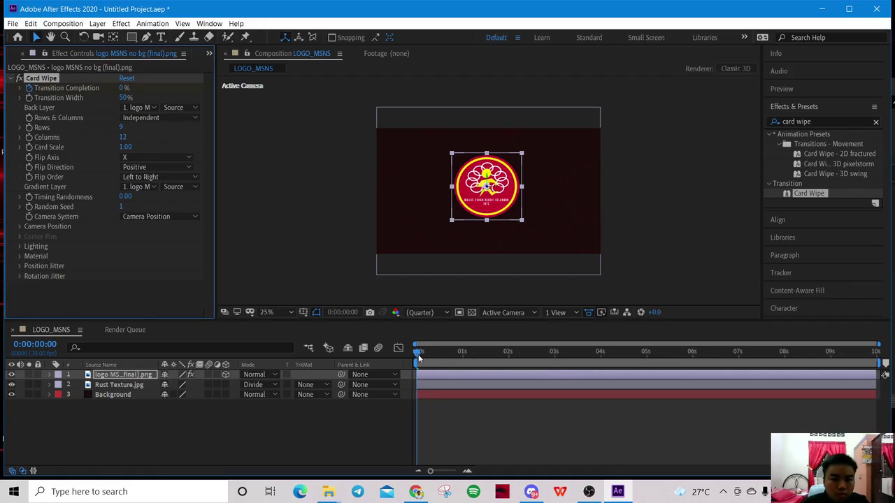
Step: Add a Transition Completion keyframe of 50% at 0:00:03:29 and scrub through the wipe back to the start
{"action": "left_click_drag", "start_coordinate": [418, 355], "coordinate": [600, 353]}
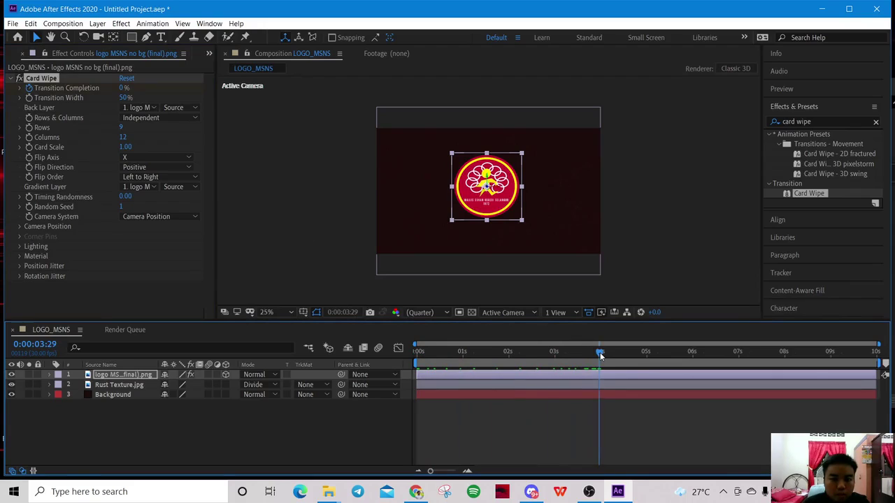
{"action": "left_click", "coordinate": [123, 88]}
{"action": "type", "text": "50"}
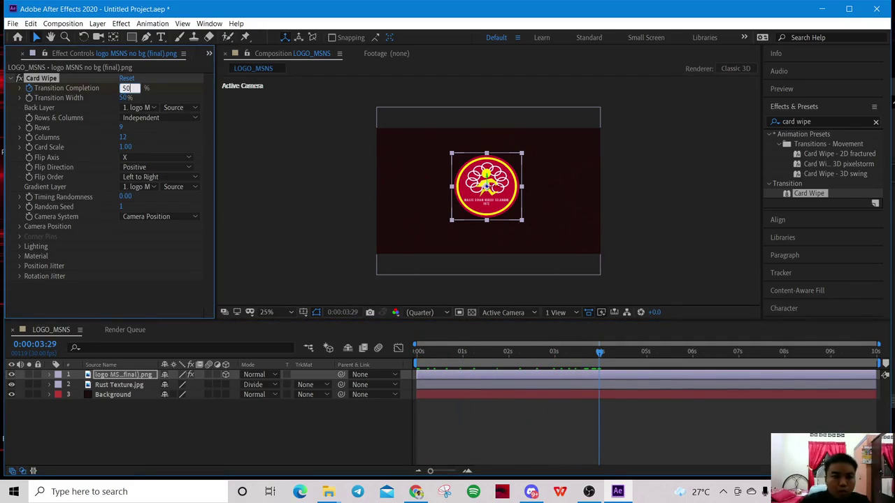
{"action": "left_click_drag", "start_coordinate": [599, 355], "coordinate": [406, 350]}
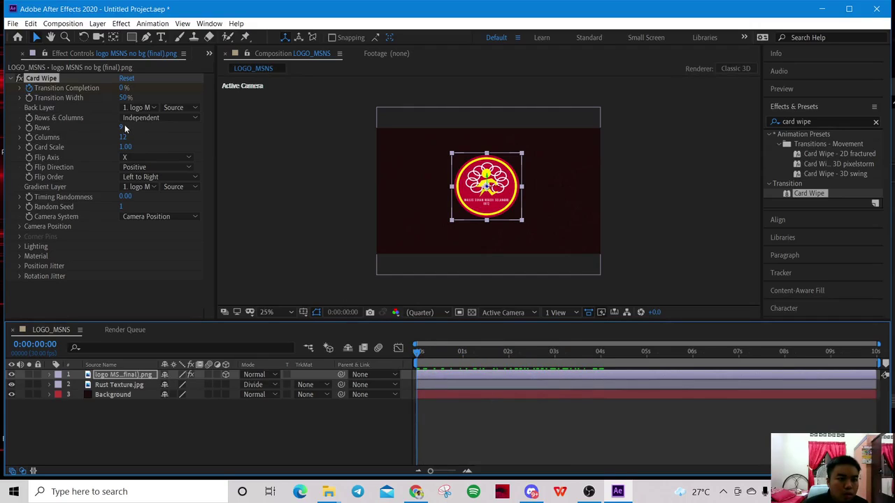
{"action": "left_click_drag", "start_coordinate": [417, 356], "coordinate": [404, 340]}
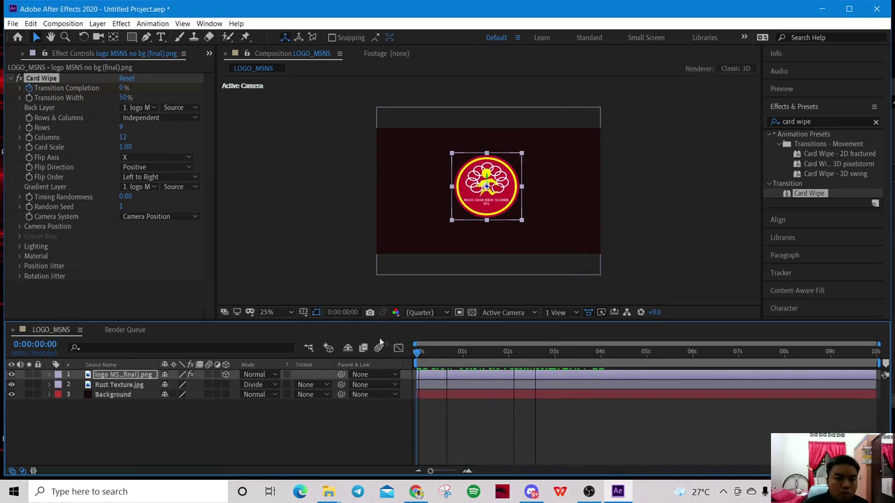
Step: Set the Card Wipe effect to 1 row and 15 columns and scrub through the result
{"action": "left_click", "coordinate": [122, 127]}
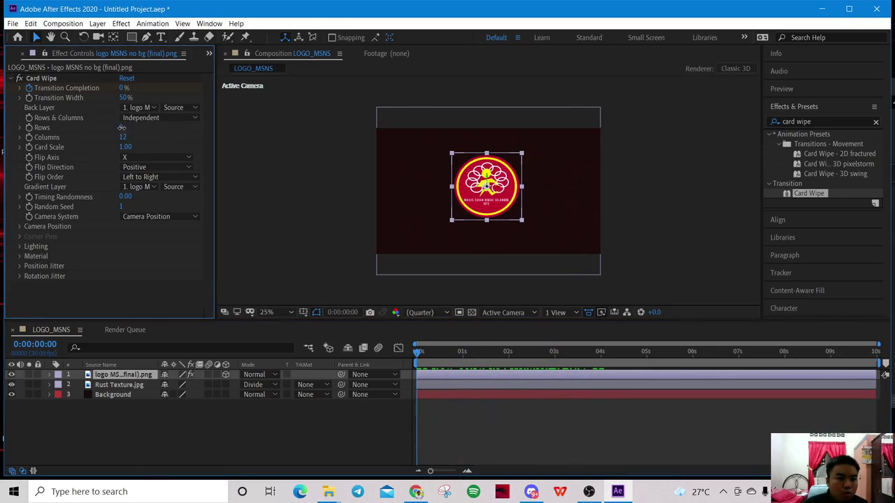
{"action": "type", "text": "1"}
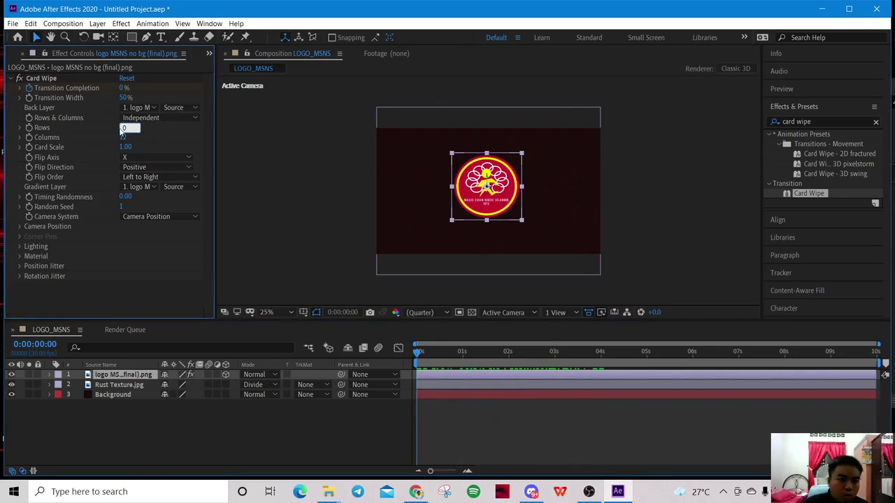
{"action": "key", "text": "Tab"}
{"action": "type", "text": "15"}
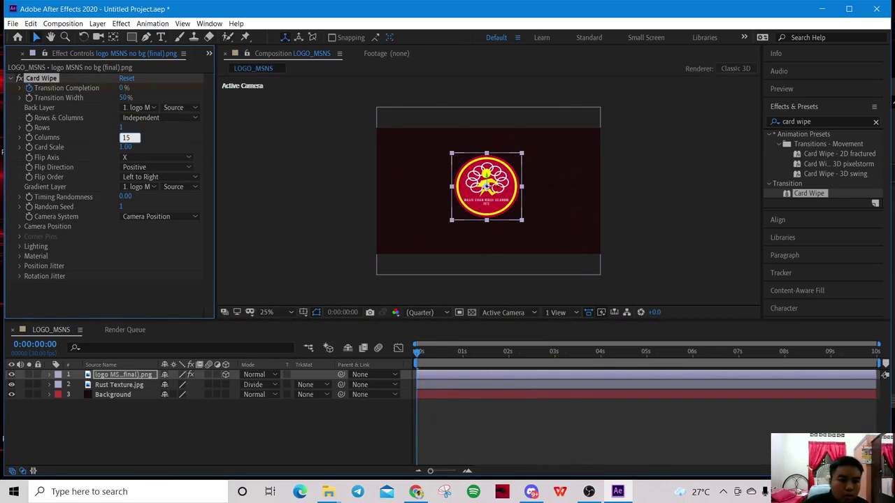
{"action": "mouse_move", "coordinate": [417, 356]}
{"action": "left_mouse_down"}
{"action": "mouse_move", "coordinate": [663, 353]}
{"action": "mouse_move", "coordinate": [433, 356]}
{"action": "mouse_move", "coordinate": [660, 355]}
{"action": "mouse_move", "coordinate": [611, 365]}
{"action": "mouse_move", "coordinate": [592, 355]}
{"action": "mouse_move", "coordinate": [601, 355]}
{"action": "mouse_move", "coordinate": [607, 362]}
{"action": "mouse_move", "coordinate": [405, 358]}
{"action": "left_mouse_up"}
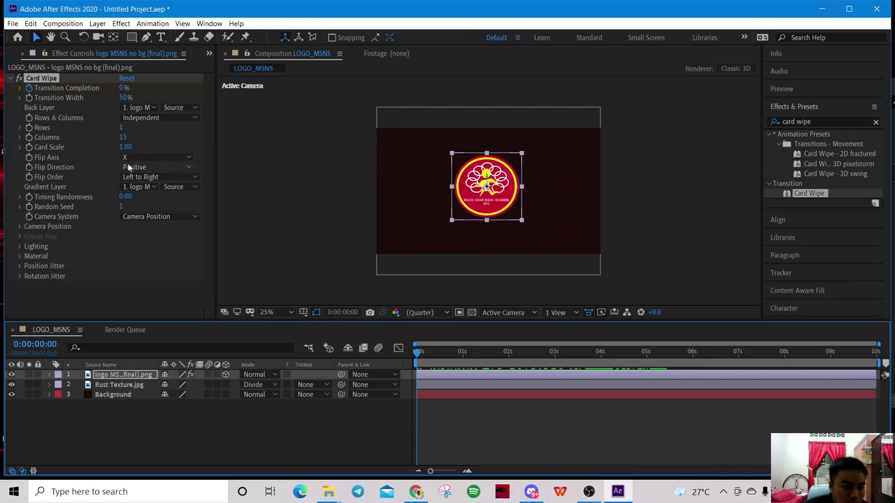
Step: Add a Transition Completion keyframe of 100% at 0:00:05:01 and play back the logo's wipe animation
{"action": "left_click_drag", "start_coordinate": [416, 356], "coordinate": [646, 358]}
{"action": "left_click", "coordinate": [123, 89]}
{"action": "type", "text": "100"}
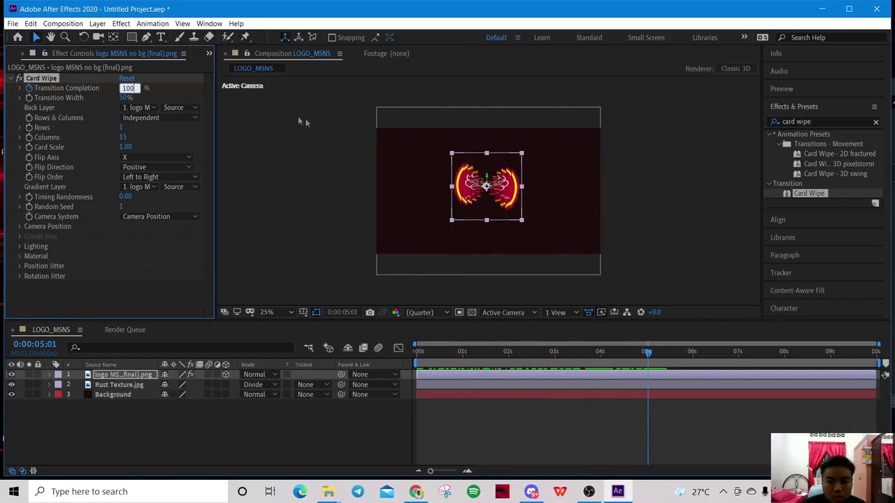
{"action": "key", "text": "Return"}
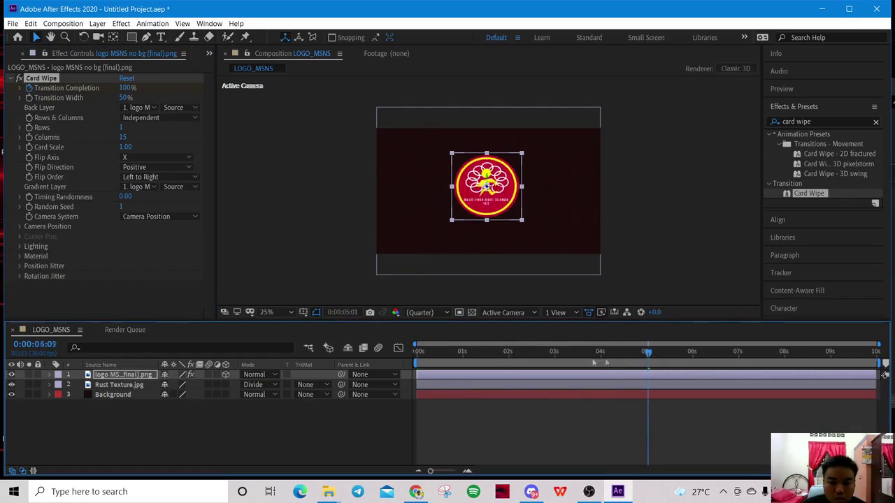
{"action": "key", "text": "space"}
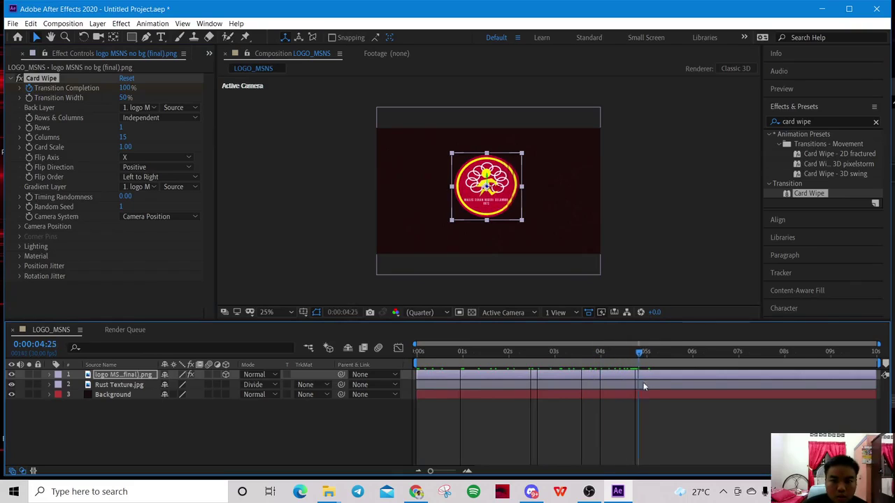
{"action": "key", "text": "space"}
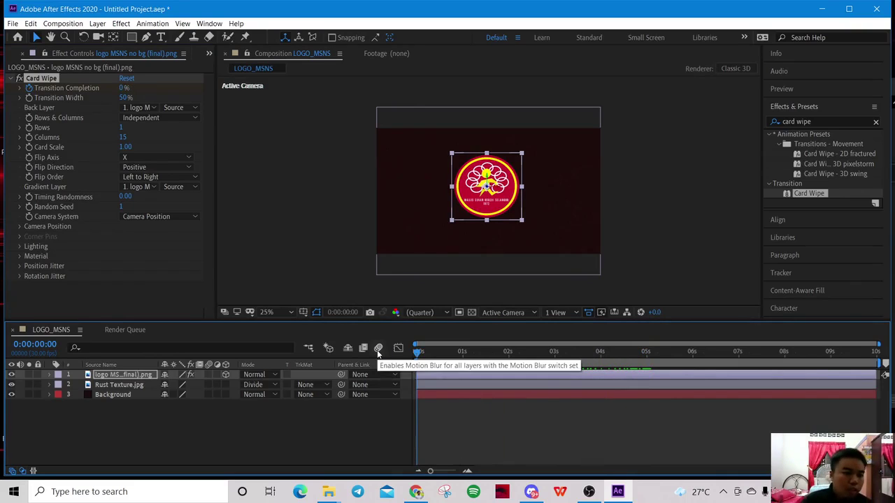
Step: Reveal the logo layer's keyframed properties and its Position, and set a Position keyframe at 0:00:05:00
{"action": "key", "text": "End"}
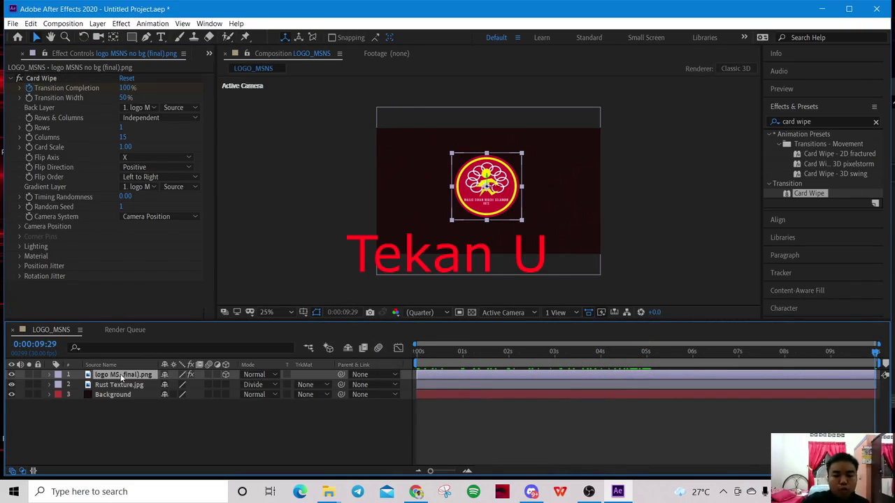
{"action": "key", "text": "u"}
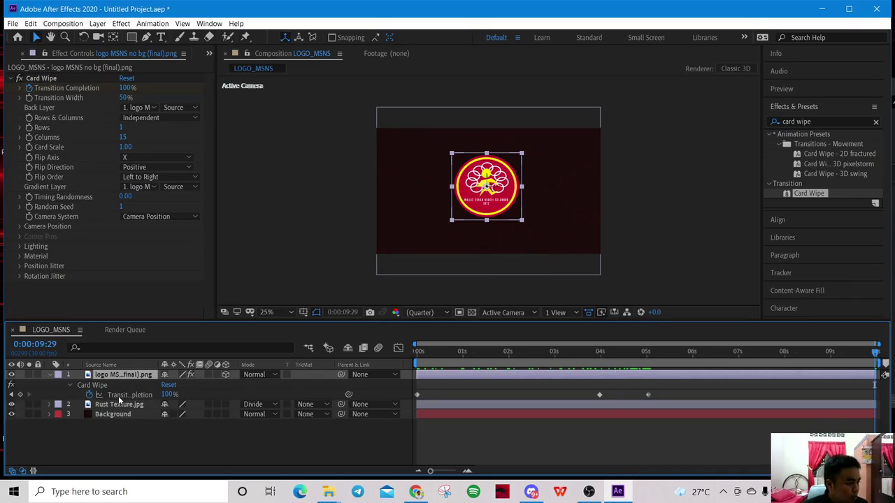
{"action": "key", "text": "p"}
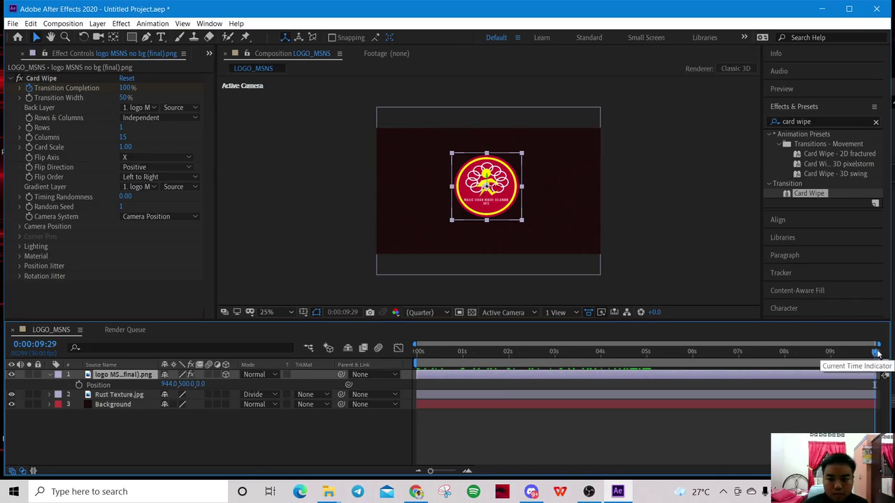
{"action": "left_click_drag", "start_coordinate": [874, 353], "coordinate": [652, 368]}
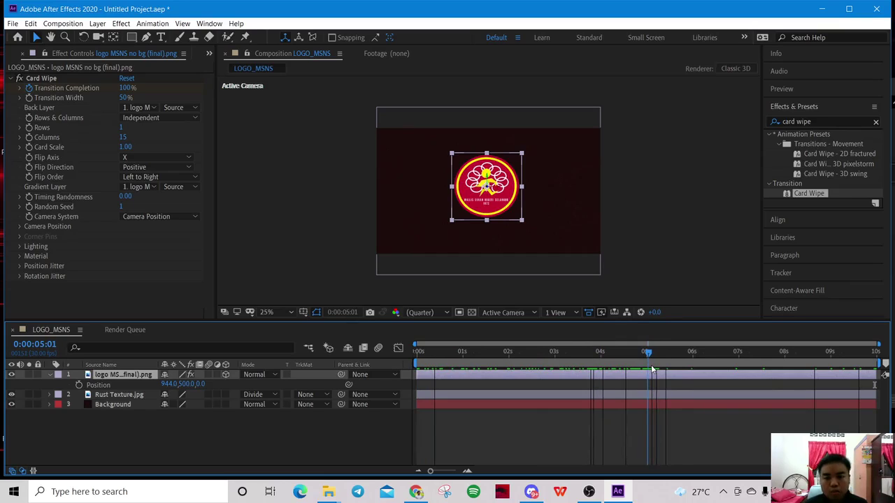
{"action": "left_click_drag", "start_coordinate": [652, 369], "coordinate": [649, 369]}
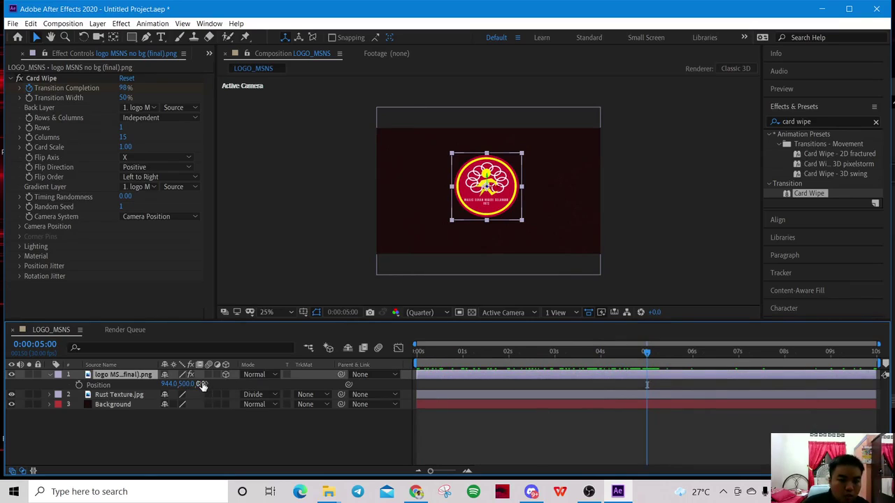
{"action": "left_click", "coordinate": [79, 386]}
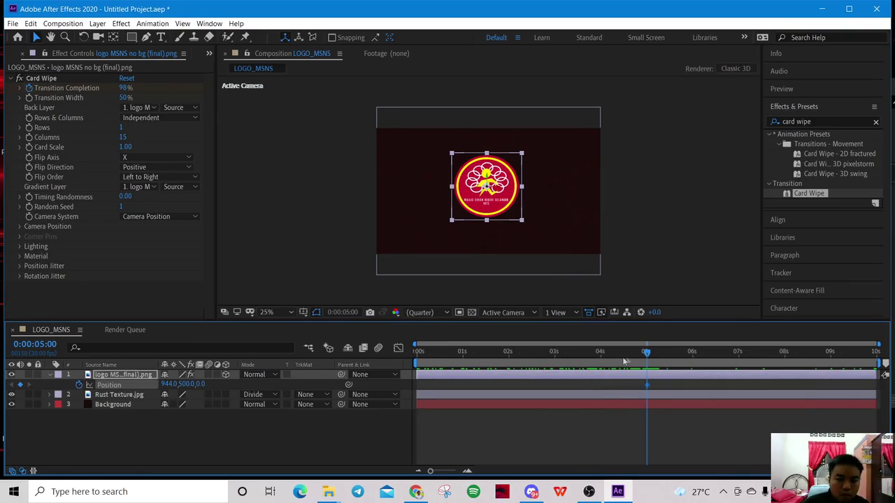
Step: Keyframe the logo's Z position at -2700 at 0:00:00:00 and scrub through the move to about five seconds
{"action": "left_click_drag", "start_coordinate": [647, 357], "coordinate": [418, 354]}
{"action": "left_click", "coordinate": [201, 385]}
{"action": "type", "text": "2700"}
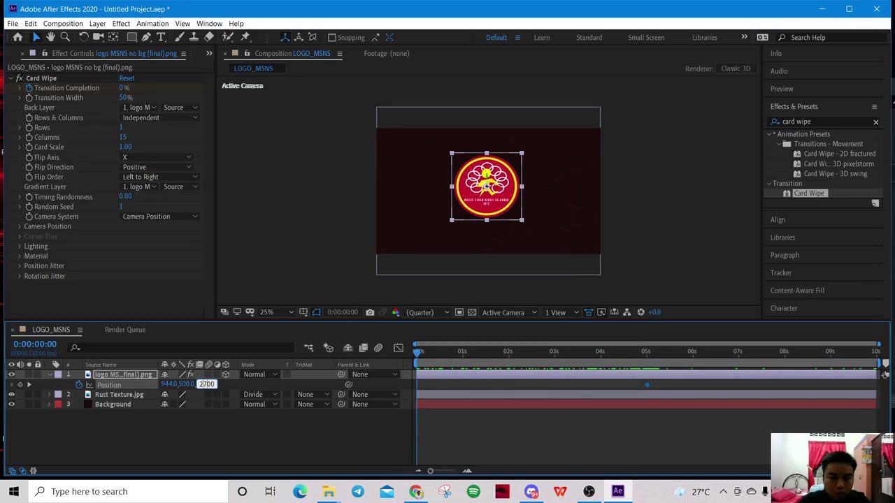
{"action": "key", "text": "Home"}
{"action": "type", "text": "-"}
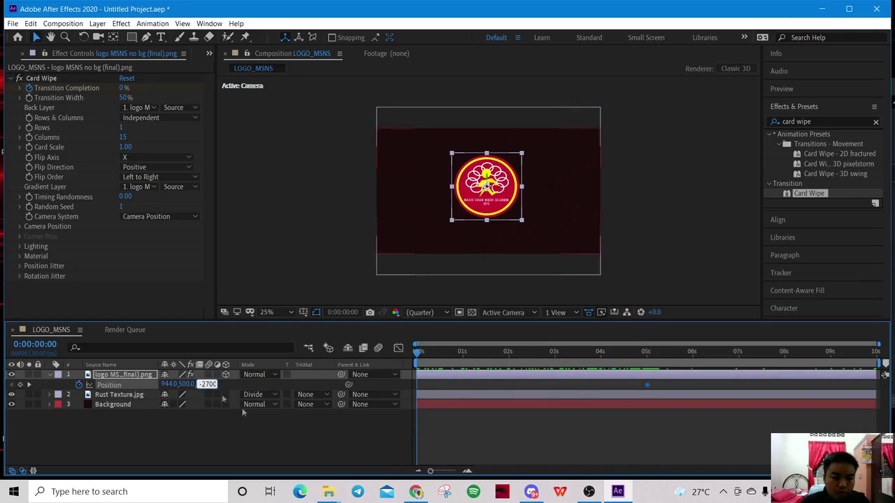
{"action": "left_click", "coordinate": [266, 448]}
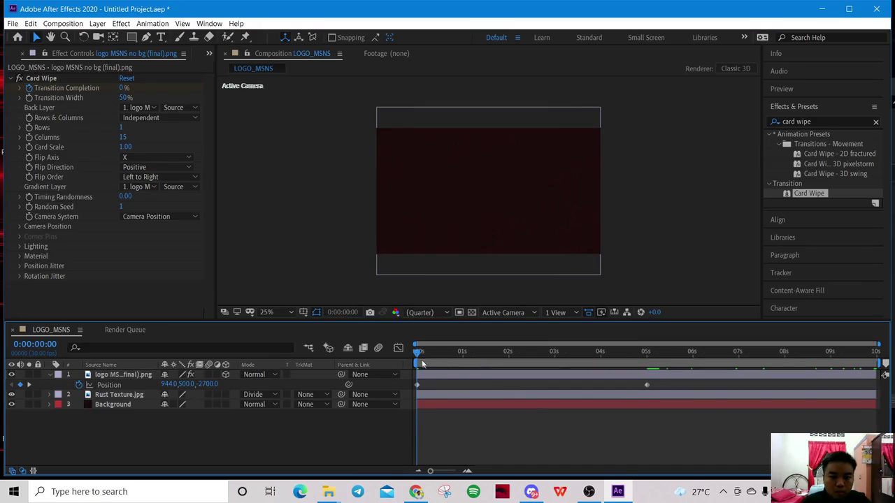
{"action": "left_click_drag", "start_coordinate": [417, 357], "coordinate": [644, 388]}
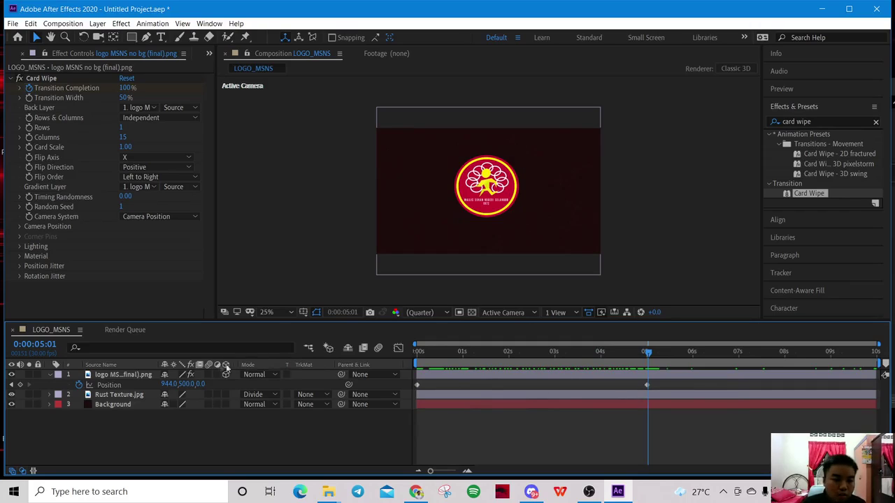
Step: Add a new text layer to the composition and choose a brighter red as its text color
{"action": "left_click", "coordinate": [137, 435]}
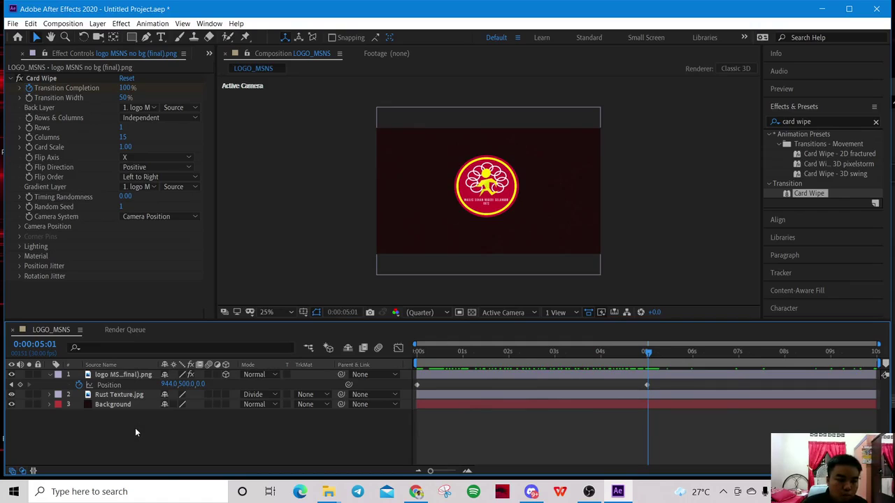
{"action": "right_click", "coordinate": [135, 432]}
{"action": "mouse_move", "coordinate": [160, 321]}
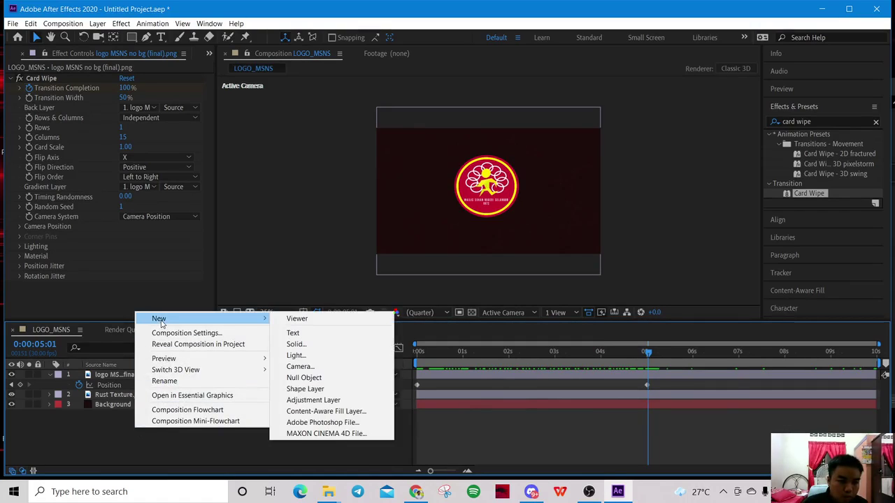
{"action": "left_click", "coordinate": [292, 333]}
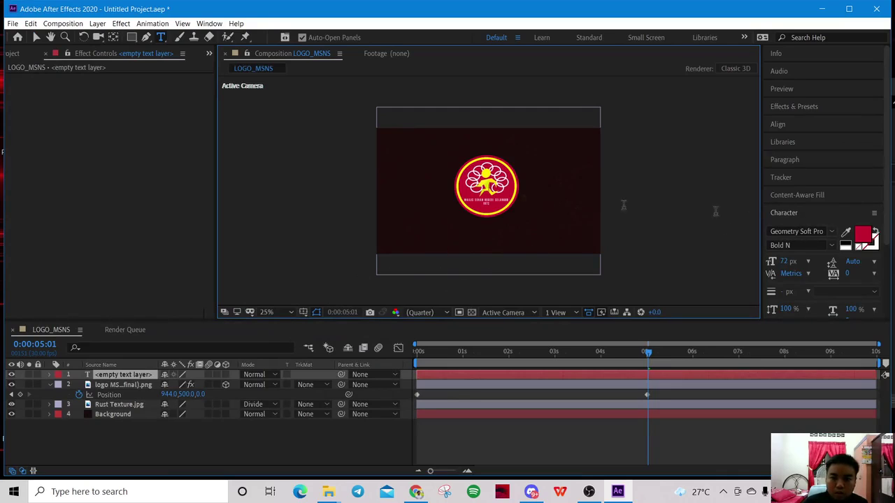
{"action": "left_click", "coordinate": [863, 236]}
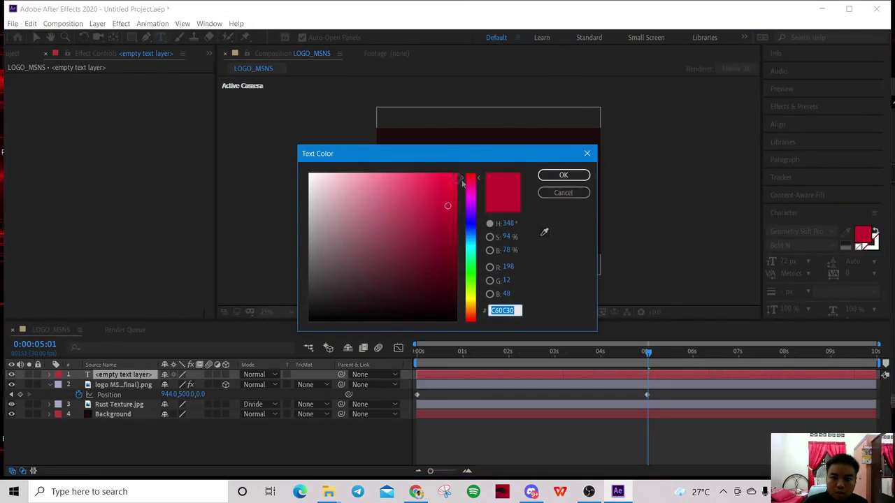
{"action": "left_click", "coordinate": [564, 174]}
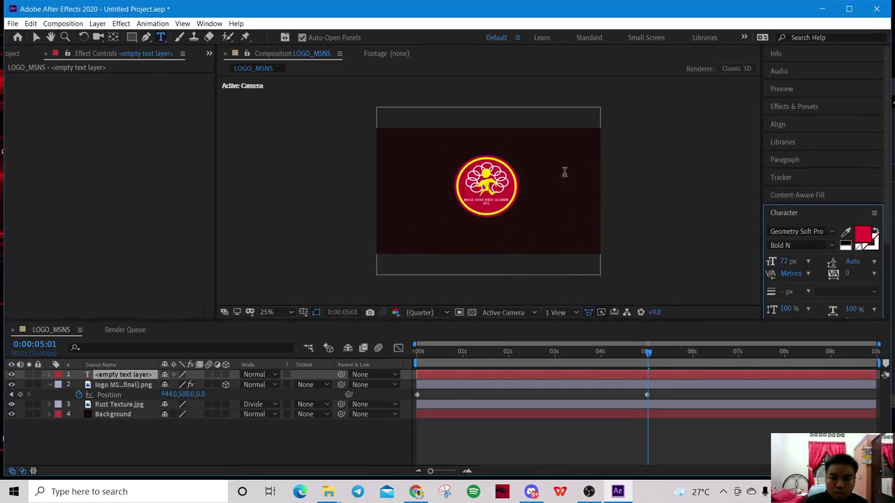
Step: Enter the text "MAJLIS SUKAN NEGERI SELANGOR" on the text layer and place it below the logo
{"action": "left_click", "coordinate": [484, 232]}
{"action": "type", "text": "MAJLASI"}
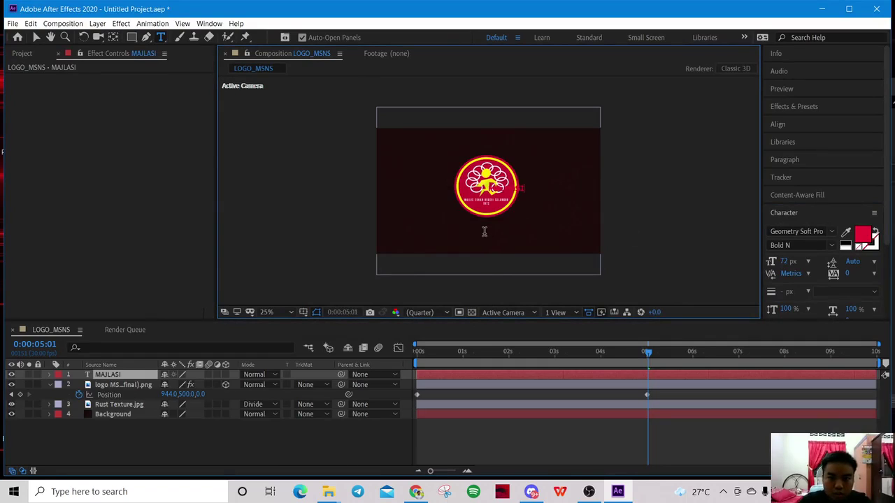
{"action": "key", "text": "KP_Enter"}
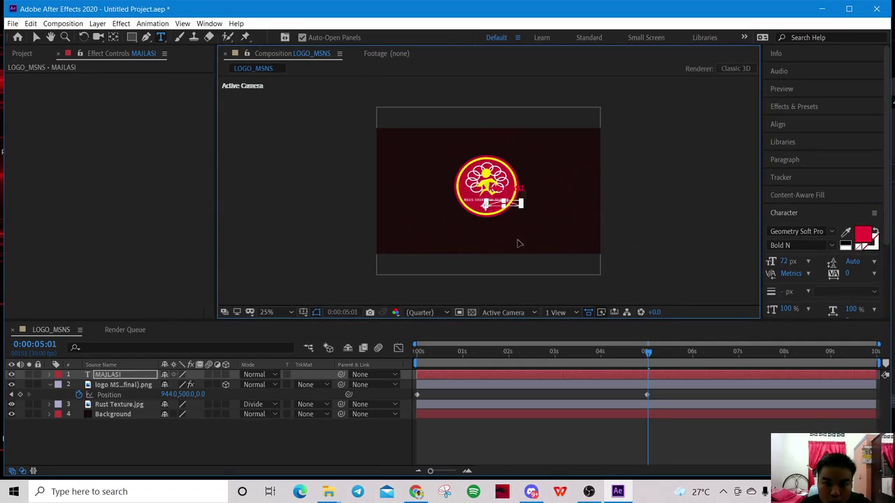
{"action": "left_click_drag", "start_coordinate": [505, 259], "coordinate": [498, 269]}
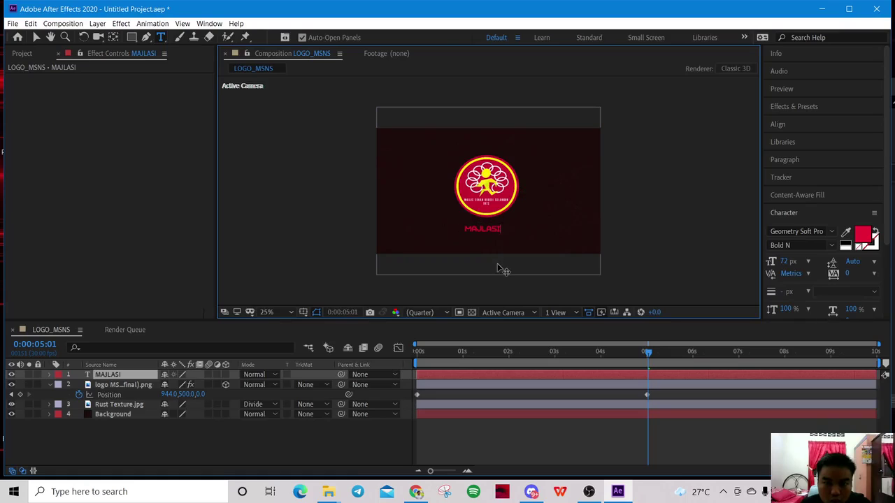
{"action": "key", "text": "BackSpace"}
{"action": "key", "text": "BackSpace"}
{"action": "key", "text": "BackSpace"}
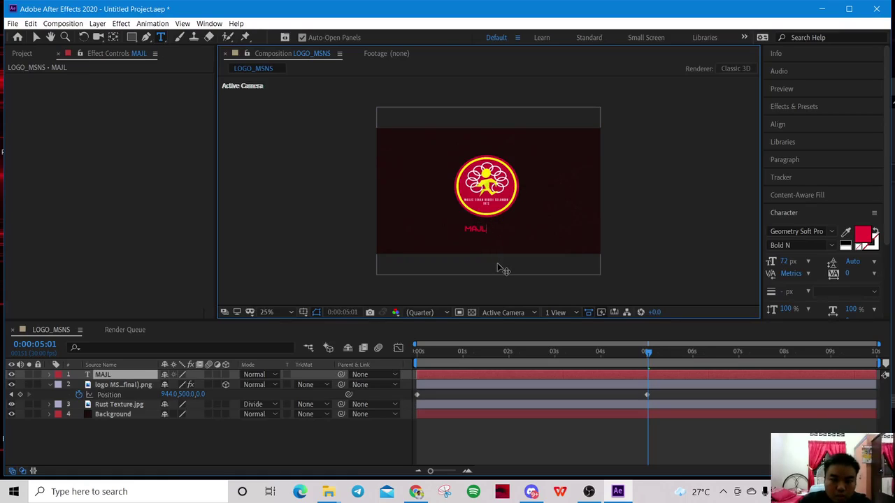
{"action": "type", "text": "IS SUKAN NE"}
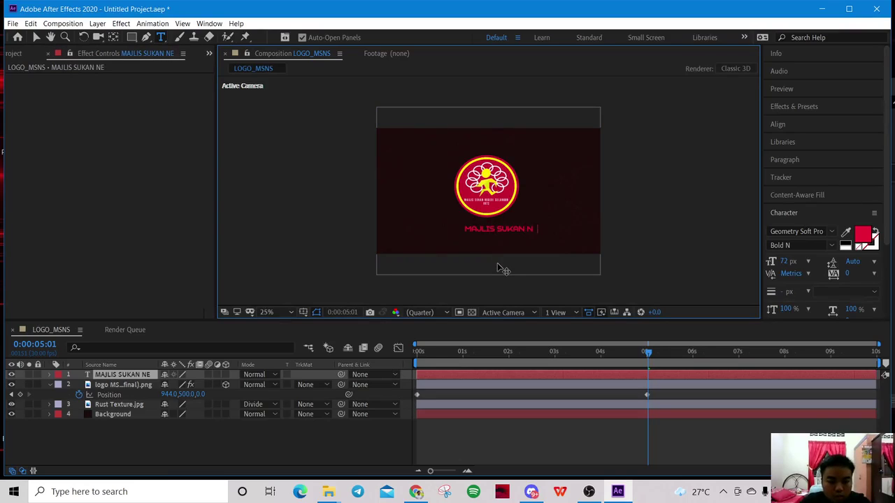
{"action": "type", "text": "GERI SELANGOR"}
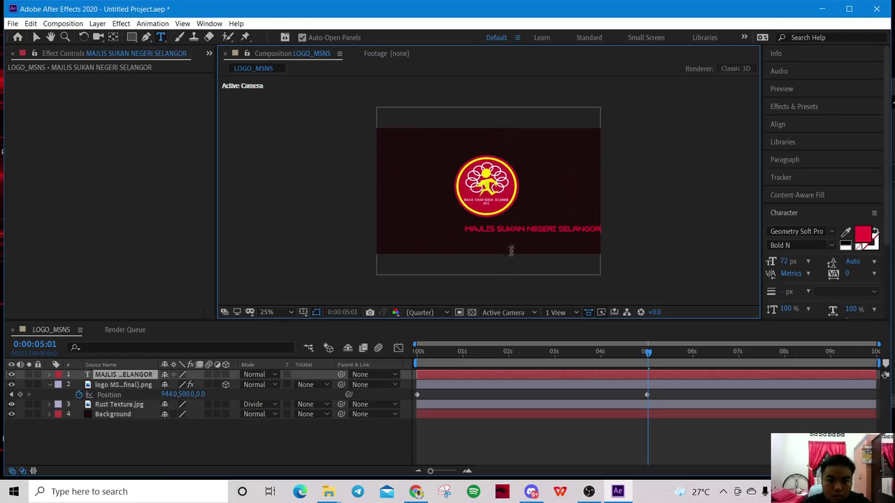
Step: Center the text line beneath the logo and choose a font size of 60 px
{"action": "key", "text": "ctrl+a"}
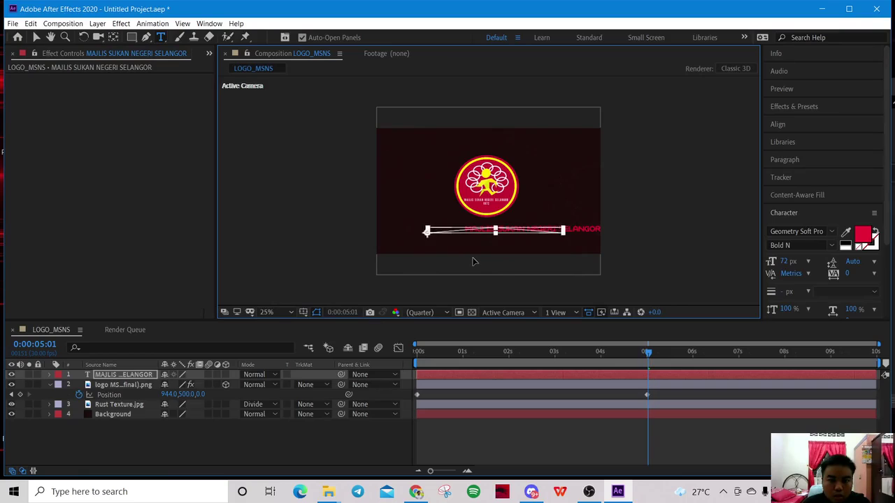
{"action": "key", "text": "Right"}
{"action": "key", "text": "Escape"}
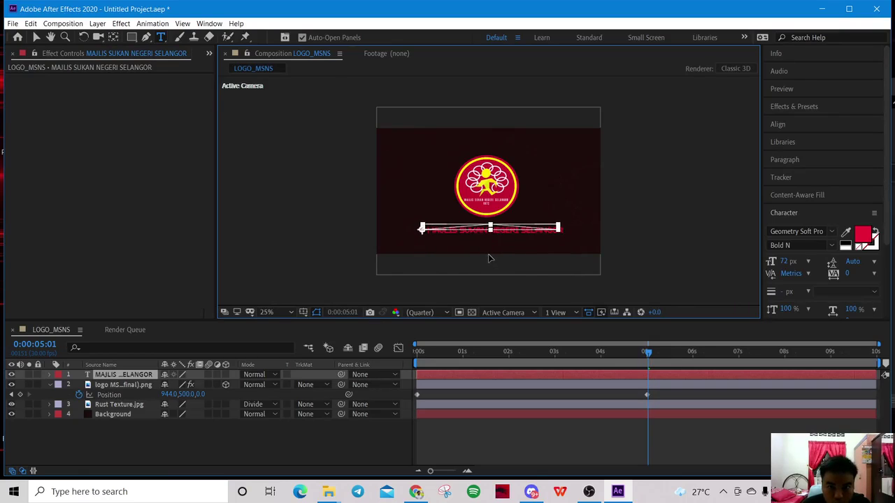
{"action": "left_click", "coordinate": [490, 257]}
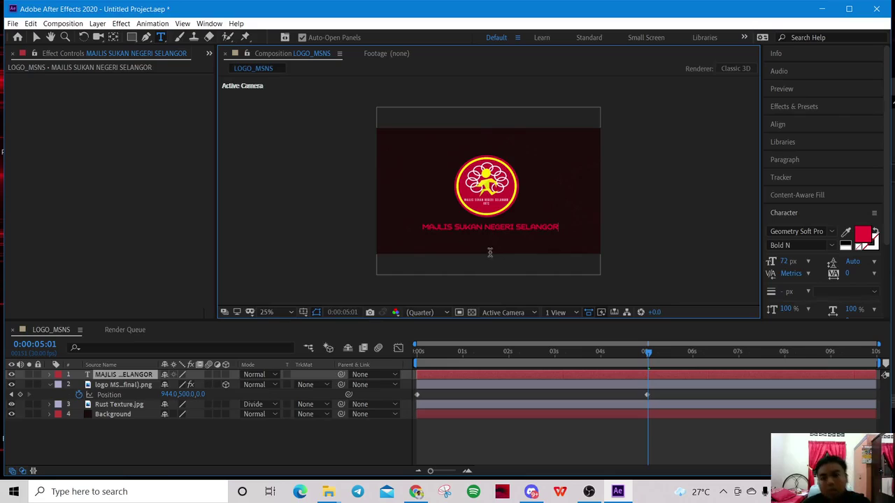
{"action": "left_click", "coordinate": [808, 263]}
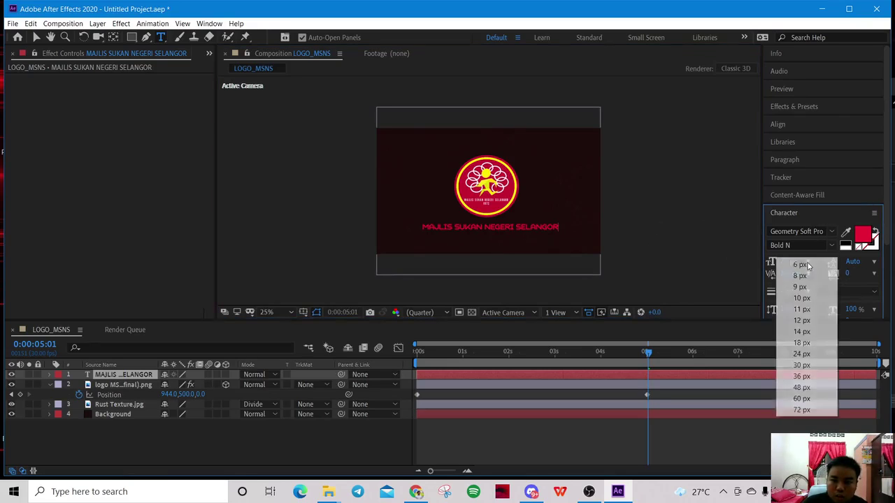
{"action": "left_click", "coordinate": [805, 400]}
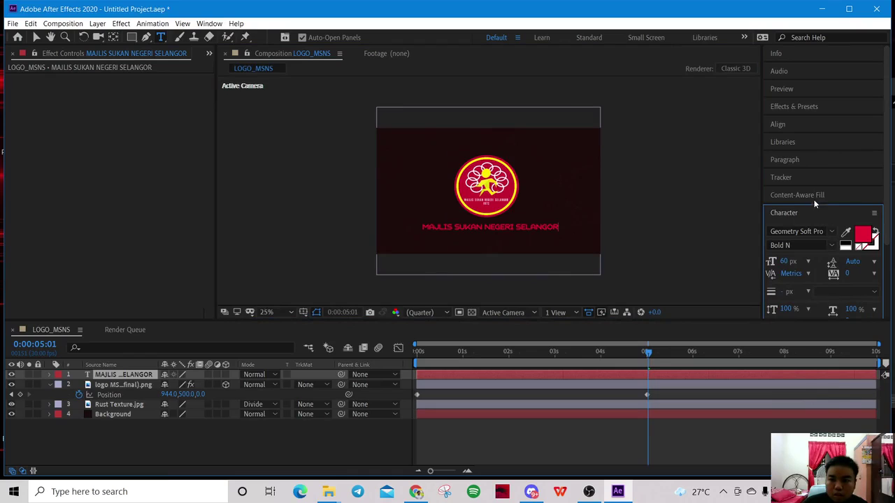
Step: Find the "y cascade" animation preset and apply 3D Basic Rotate Y Cascade to the text layer at 0:00:05:01
{"action": "left_click", "coordinate": [793, 107]}
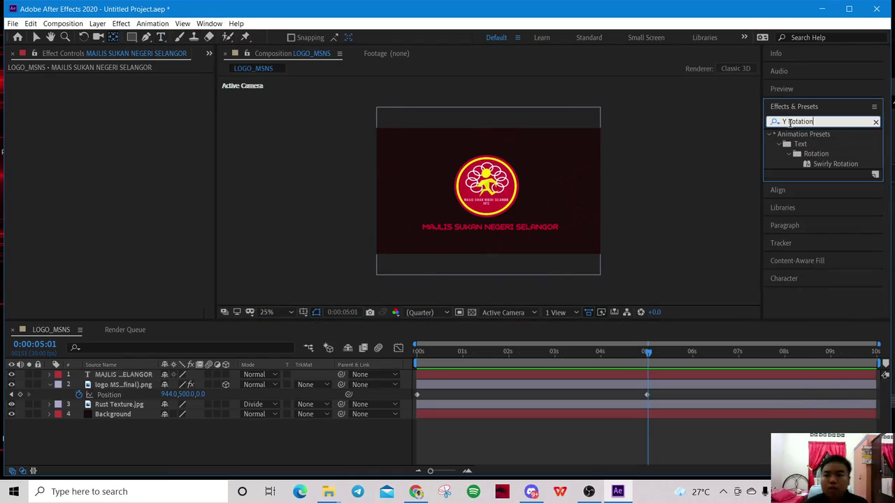
{"action": "key", "text": "ctrl+a"}
{"action": "type", "text": "y"}
{"action": "key", "text": "BackSpace"}
{"action": "type", "text": "y cascad"}
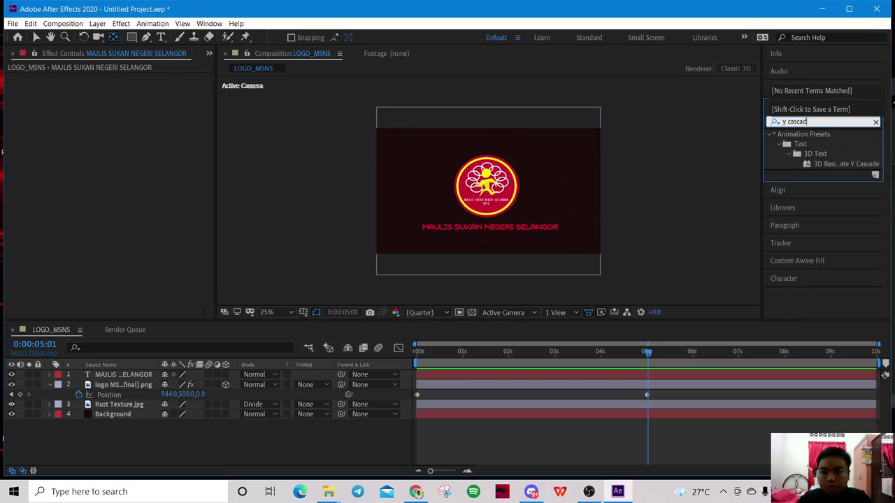
{"action": "left_click_drag", "start_coordinate": [863, 166], "coordinate": [533, 229]}
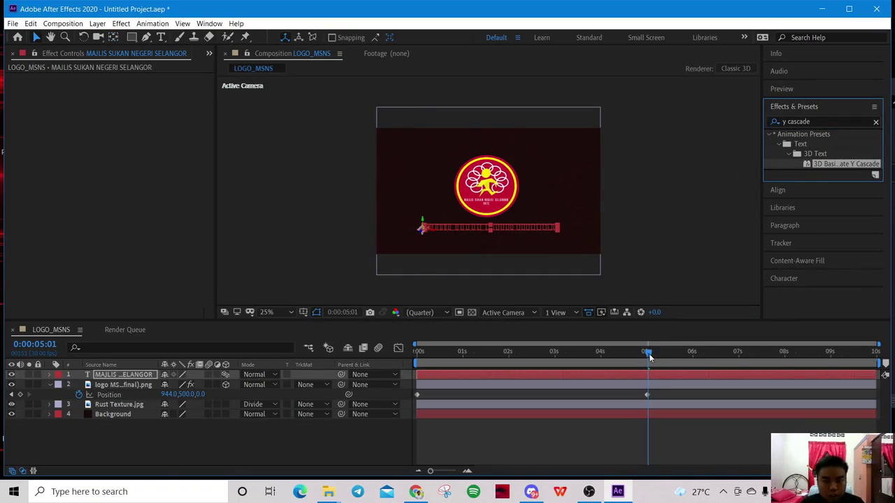
Step: Scrub through the timeline to review the cascading text and the logo's rotation, ending at 0:00:04:02
{"action": "left_click_drag", "start_coordinate": [649, 355], "coordinate": [747, 369]}
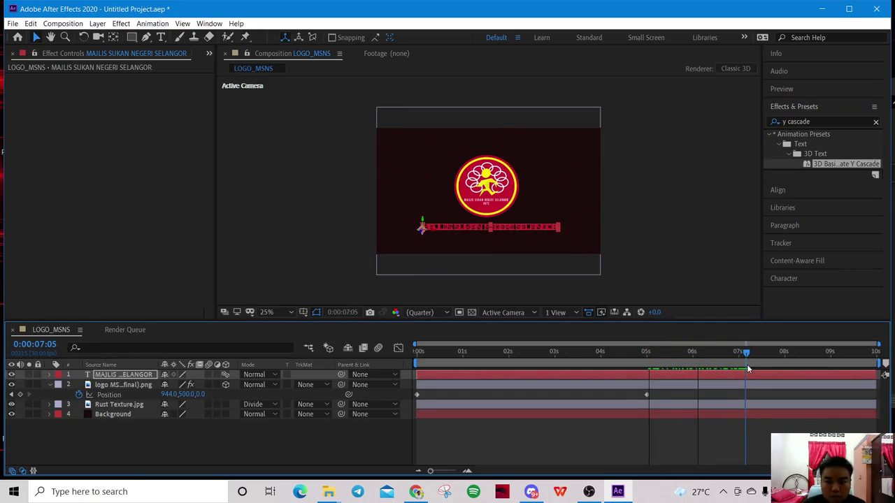
{"action": "left_click_drag", "start_coordinate": [747, 369], "coordinate": [407, 347]}
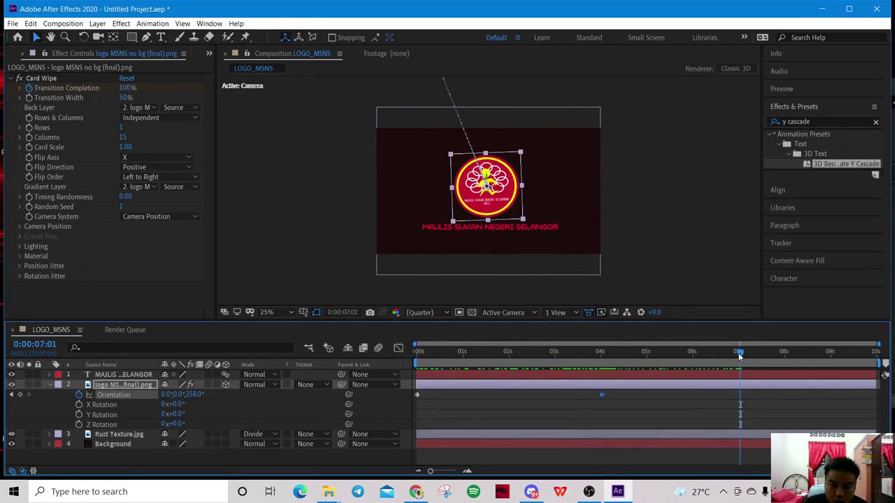
{"action": "left_click_drag", "start_coordinate": [732, 353], "coordinate": [603, 372]}
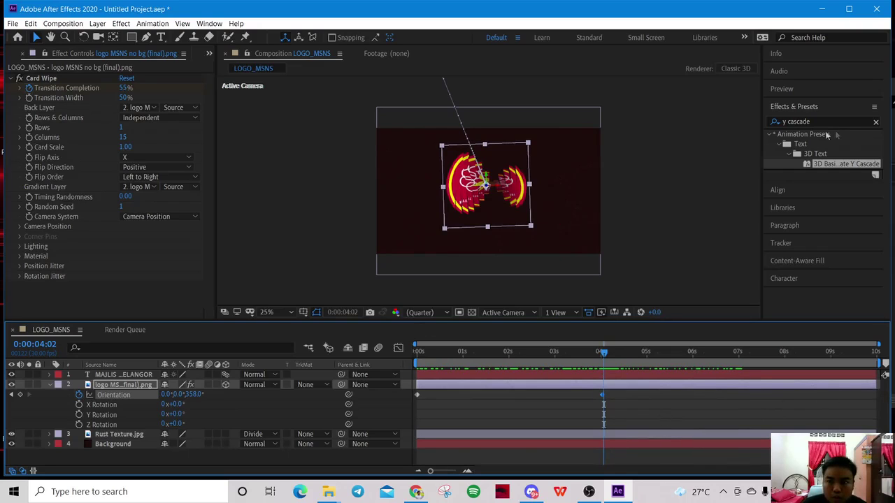
Step: Search the effects for "cc light" and select CC Light Sweep
{"action": "left_click", "coordinate": [875, 122]}
{"action": "key", "text": "c"}
{"action": "left_click", "coordinate": [870, 122]}
{"action": "type", "text": "cc"}
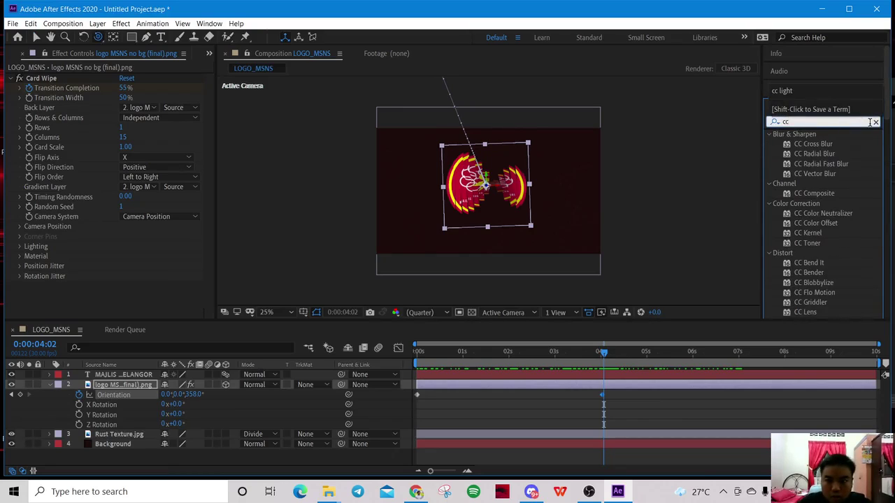
{"action": "type", "text": " light"}
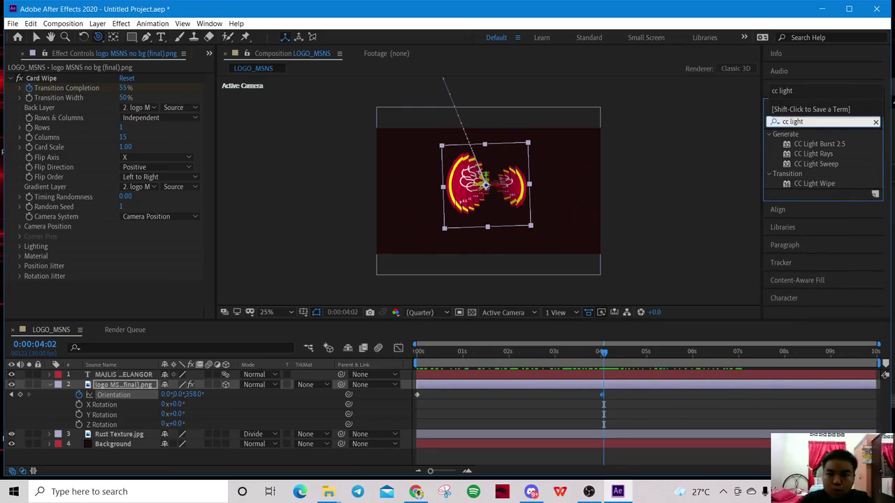
{"action": "mouse_move", "coordinate": [822, 163]}
{"action": "left_mouse_down"}
{"action": "mouse_move", "coordinate": [583, 175]}
{"action": "mouse_move", "coordinate": [509, 193]}
{"action": "mouse_move", "coordinate": [489, 183]}
{"action": "mouse_move", "coordinate": [608, 190]}
{"action": "mouse_move", "coordinate": [822, 168]}
{"action": "left_mouse_up"}
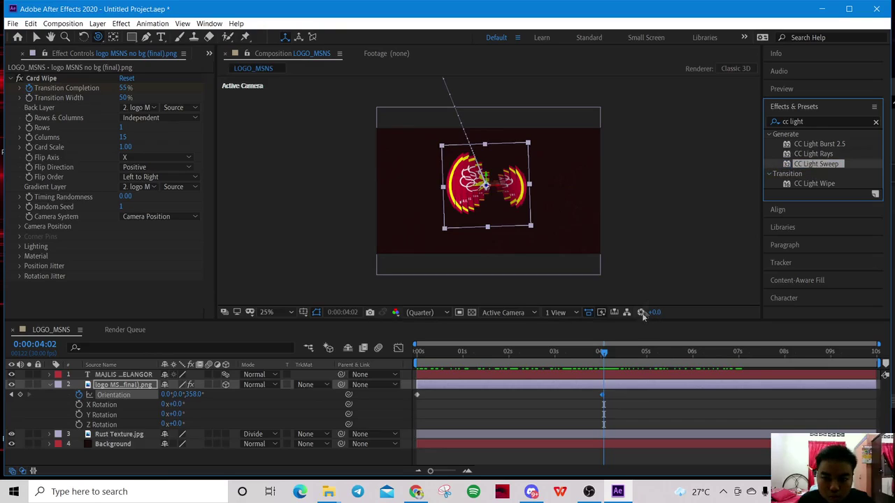
Step: Keyframe the logo's Z Orientation at 0° at 0:00:05:04
{"action": "left_click_drag", "start_coordinate": [605, 355], "coordinate": [655, 363]}
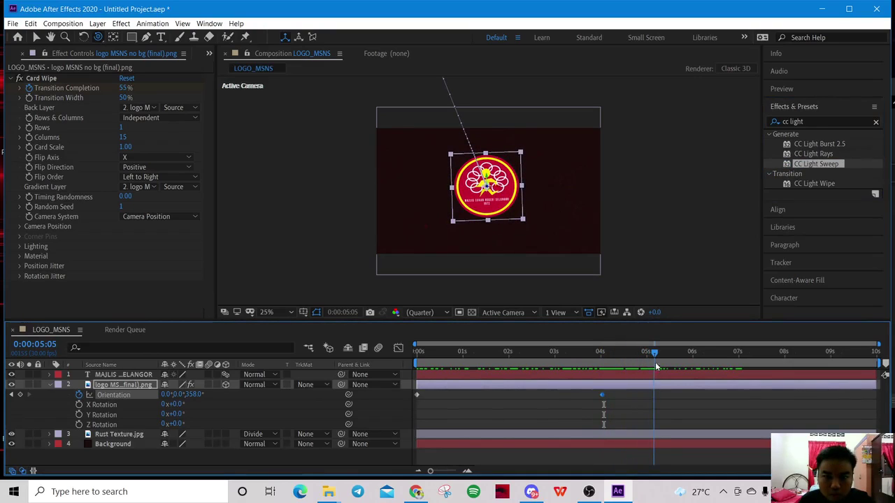
{"action": "left_click", "coordinate": [520, 155]}
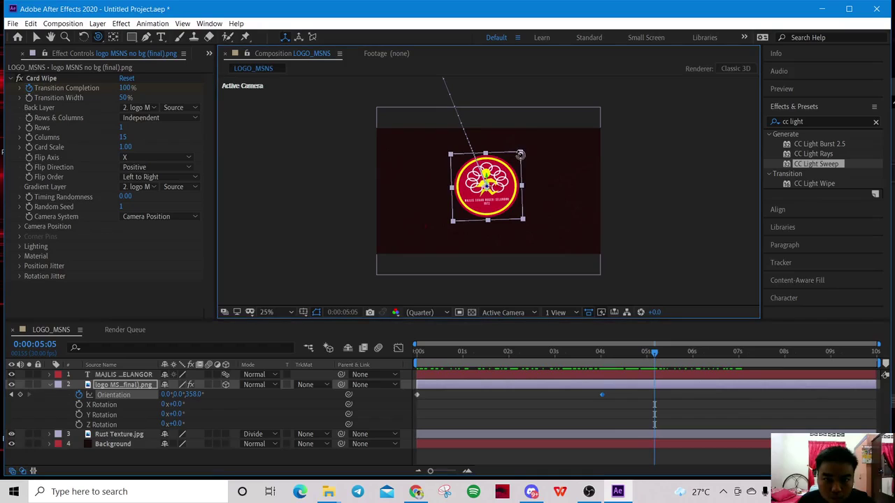
{"action": "mouse_move", "coordinate": [655, 355]}
{"action": "left_mouse_down"}
{"action": "mouse_move", "coordinate": [662, 357]}
{"action": "mouse_move", "coordinate": [650, 357]}
{"action": "left_mouse_up"}
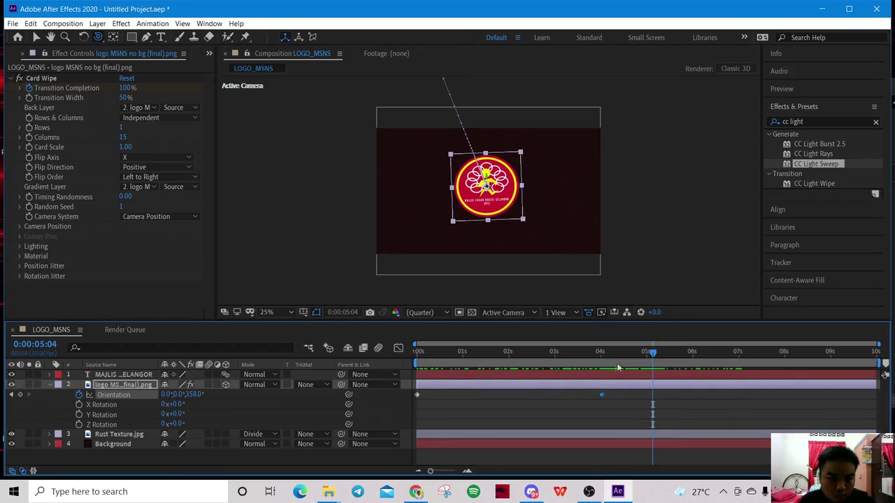
{"action": "left_click", "coordinate": [193, 394]}
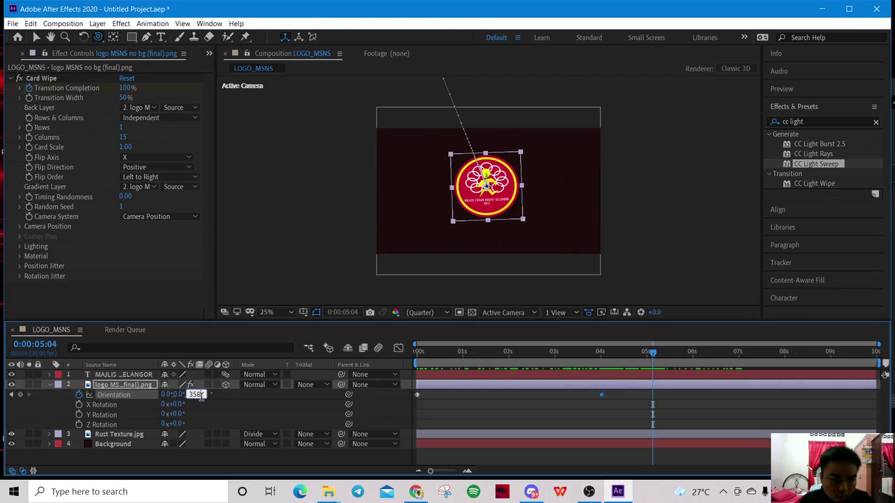
{"action": "type", "text": "0"}
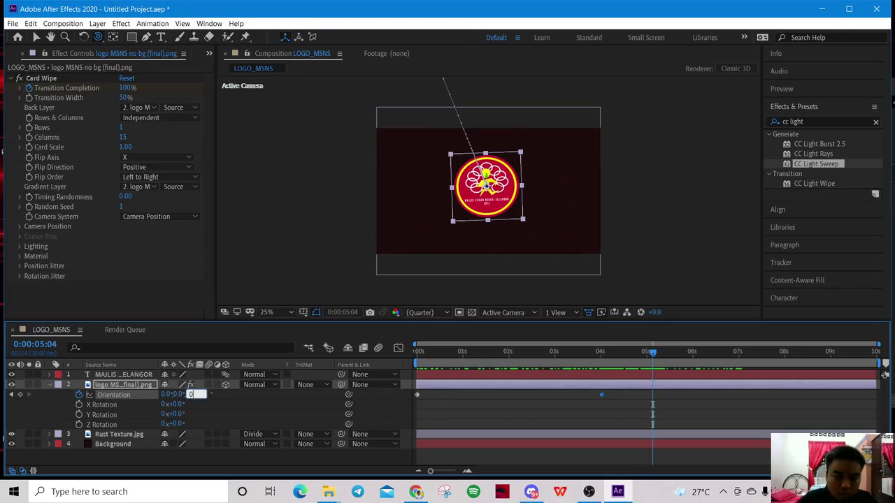
Step: Set the logo's Z Orientation keyframe at 0:00:04:01 to 0° and return to 0:00:05:05
{"action": "left_click_drag", "start_coordinate": [654, 352], "coordinate": [601, 386]}
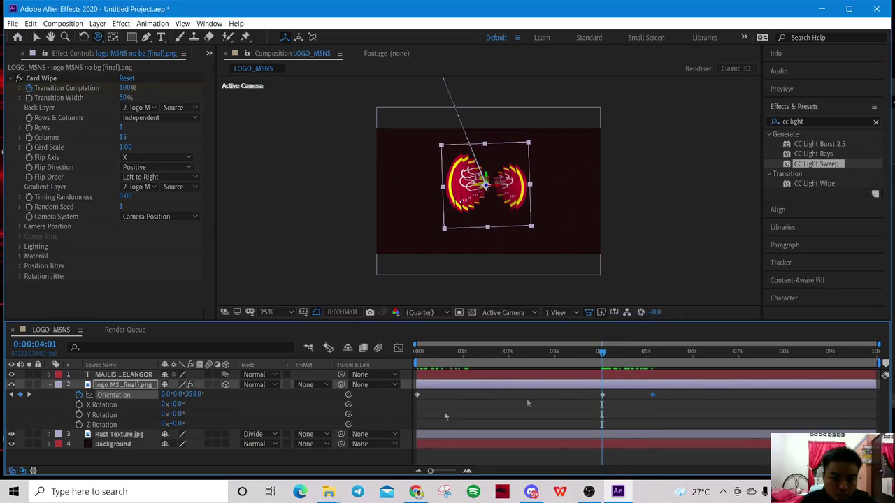
{"action": "left_click", "coordinate": [193, 394]}
{"action": "type", "text": "0"}
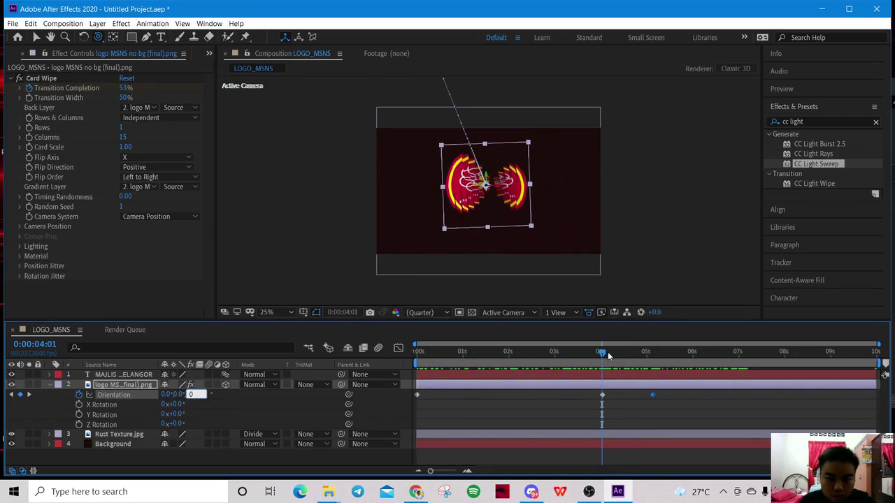
{"action": "left_click_drag", "start_coordinate": [602, 351], "coordinate": [654, 362]}
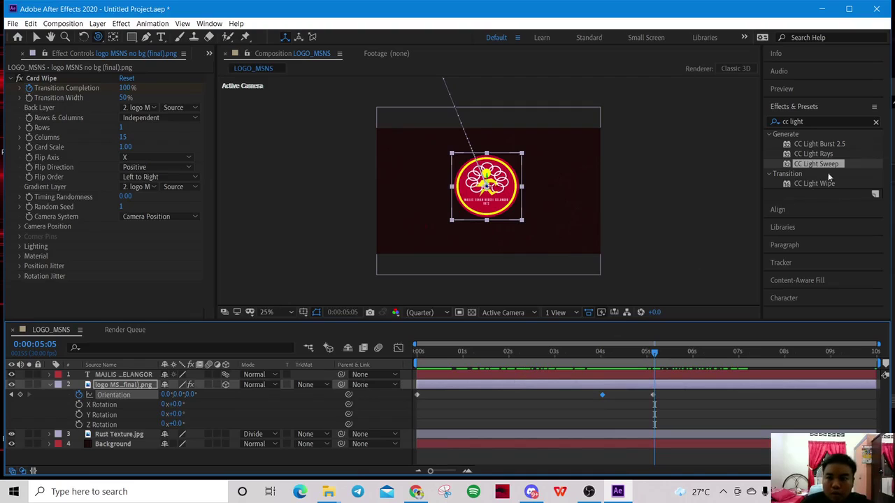
Step: Apply CC Light Sweep to the logo layer and set the sweep's Direction to 58°
{"action": "left_click_drag", "start_coordinate": [827, 167], "coordinate": [499, 190]}
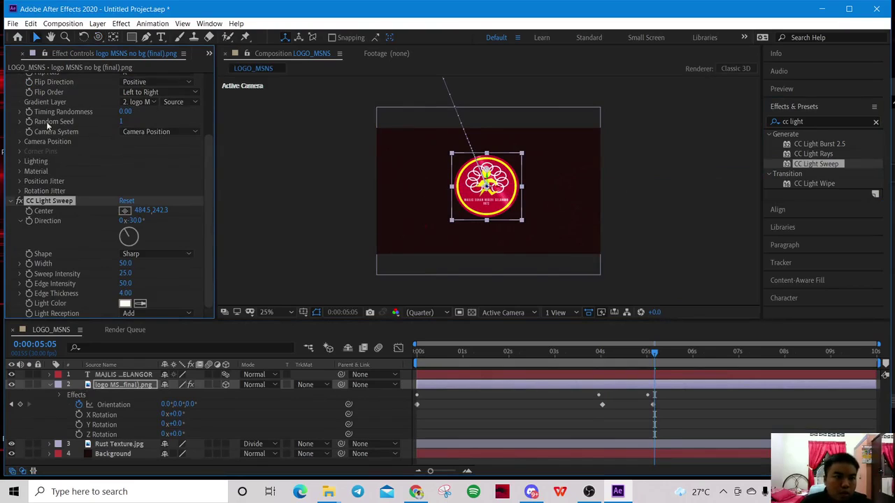
{"action": "left_click", "coordinate": [133, 221]}
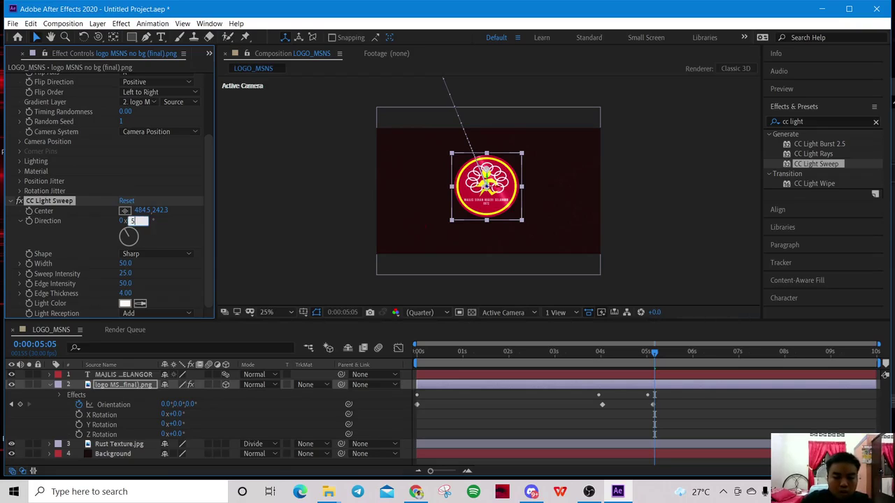
{"action": "left_click", "coordinate": [191, 240]}
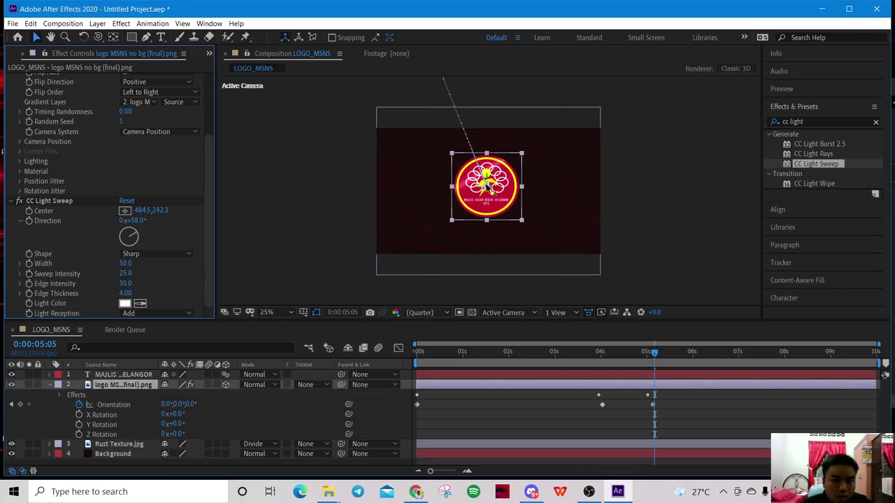
Step: Move the light sweep's Center to the logo's upper-left edge, at about 144.4, 148.2
{"action": "left_click_drag", "start_coordinate": [489, 183], "coordinate": [470, 169]}
{"action": "left_click_drag", "start_coordinate": [142, 210], "coordinate": [84, 203]}
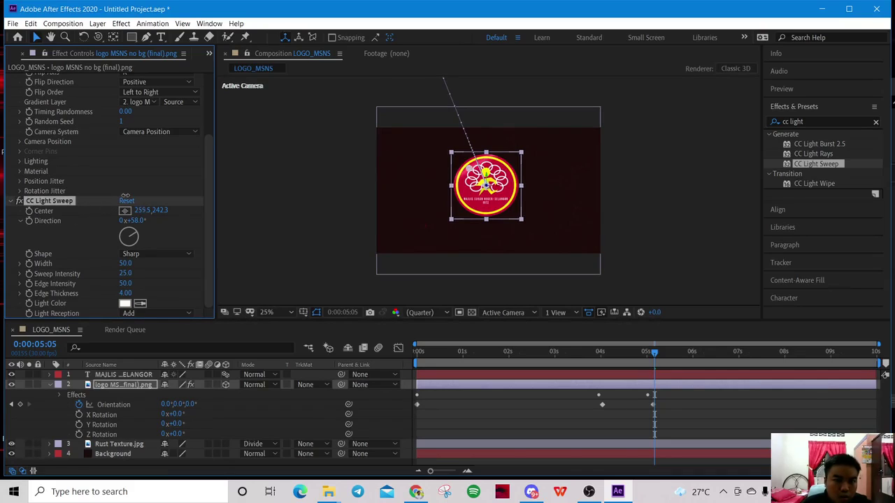
{"action": "mouse_move", "coordinate": [464, 171]}
{"action": "left_mouse_down"}
{"action": "mouse_move", "coordinate": [493, 178]}
{"action": "mouse_move", "coordinate": [508, 210]}
{"action": "mouse_move", "coordinate": [462, 164]}
{"action": "left_mouse_up"}
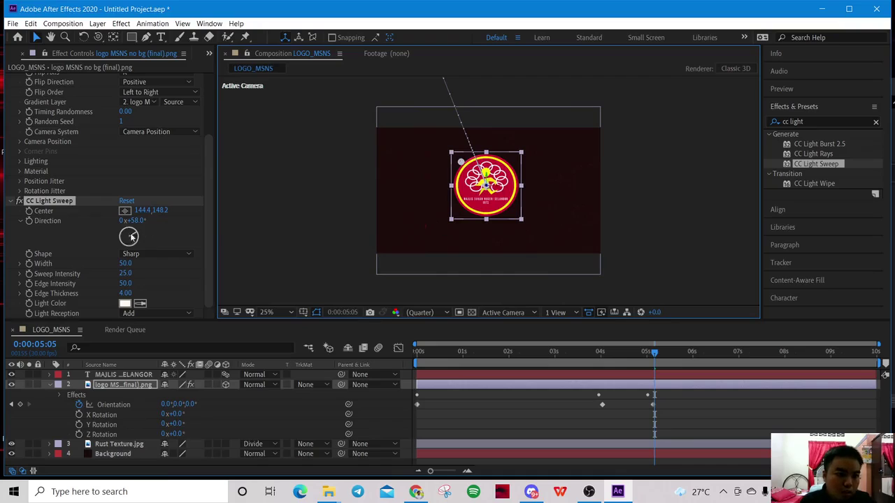
Step: Keyframe the sweep's Center at 0:00:05:05, and at 0:00:07:01 move it to the logo's lower-right edge, about 879.6, 867.0
{"action": "left_click", "coordinate": [30, 212]}
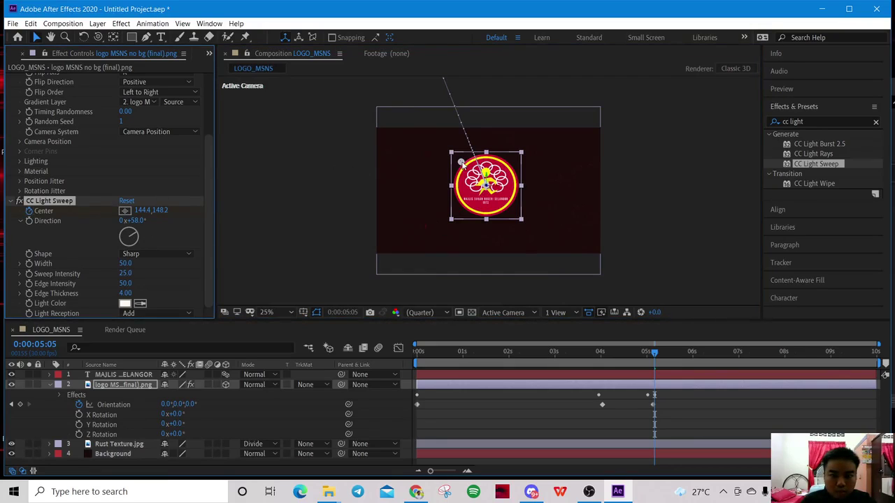
{"action": "left_click_drag", "start_coordinate": [656, 353], "coordinate": [740, 362]}
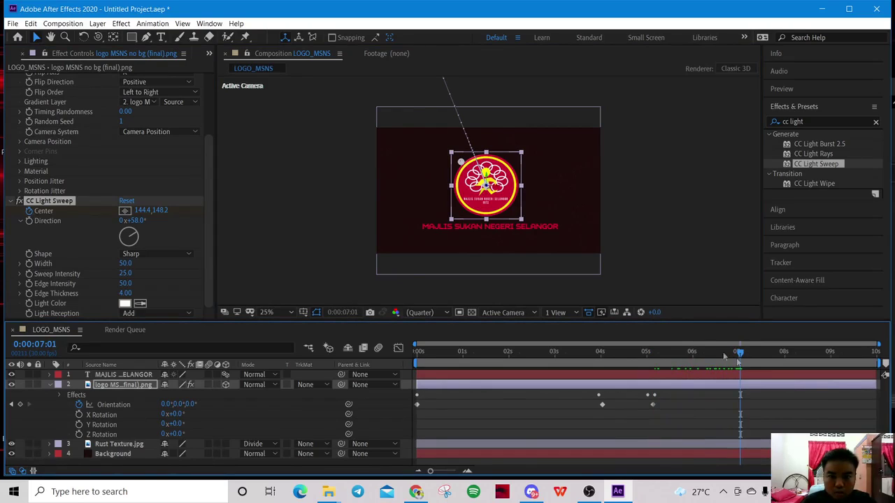
{"action": "left_click_drag", "start_coordinate": [462, 162], "coordinate": [518, 217]}
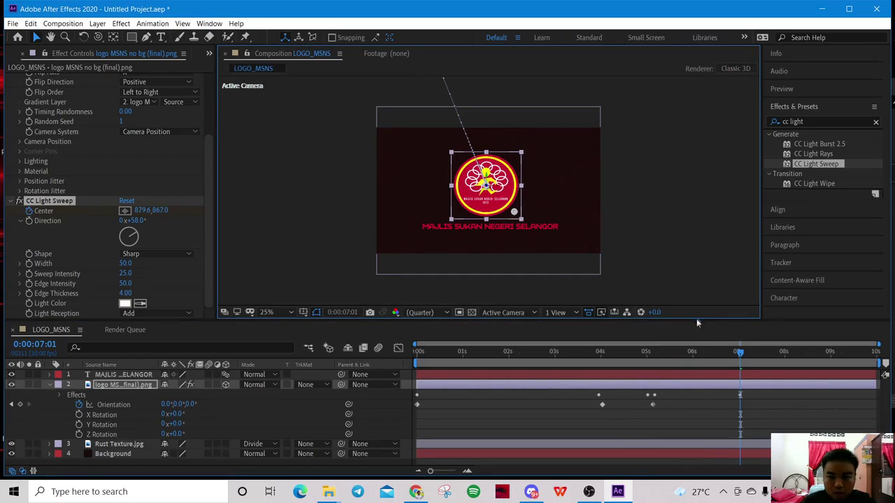
Step: End the work area at 0:00:07:01 and preview the logo animation with its light sweep
{"action": "left_click", "coordinate": [742, 355]}
{"action": "left_click_drag", "start_coordinate": [742, 354], "coordinate": [394, 355]}
{"action": "key", "text": "space"}
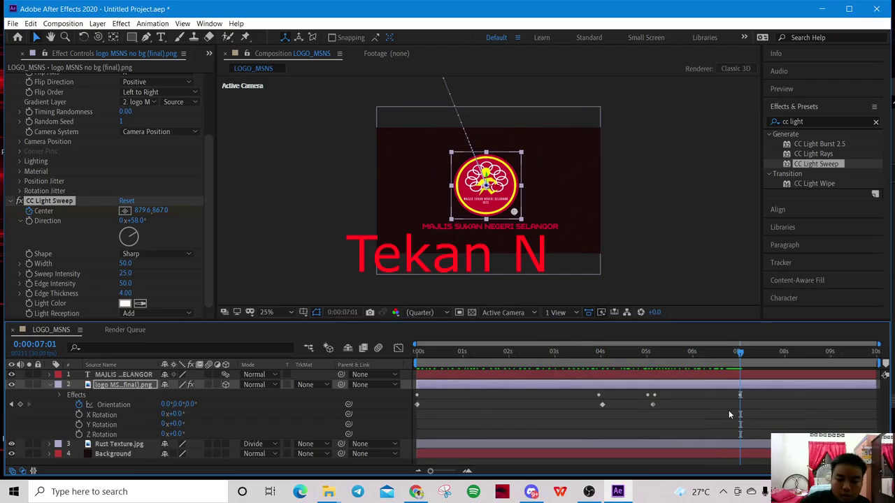
{"action": "key", "text": "n"}
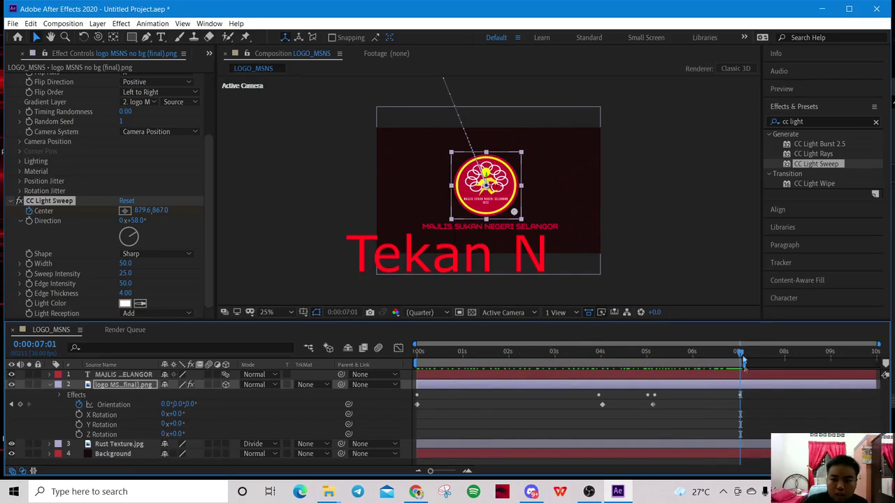
{"action": "left_click", "coordinate": [781, 89]}
{"action": "left_click", "coordinate": [823, 105]}
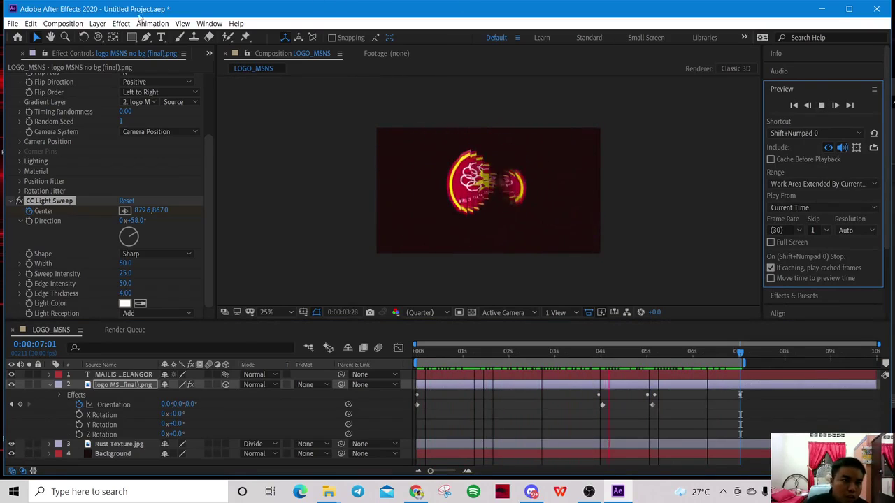
{"action": "left_click", "coordinate": [13, 23]}
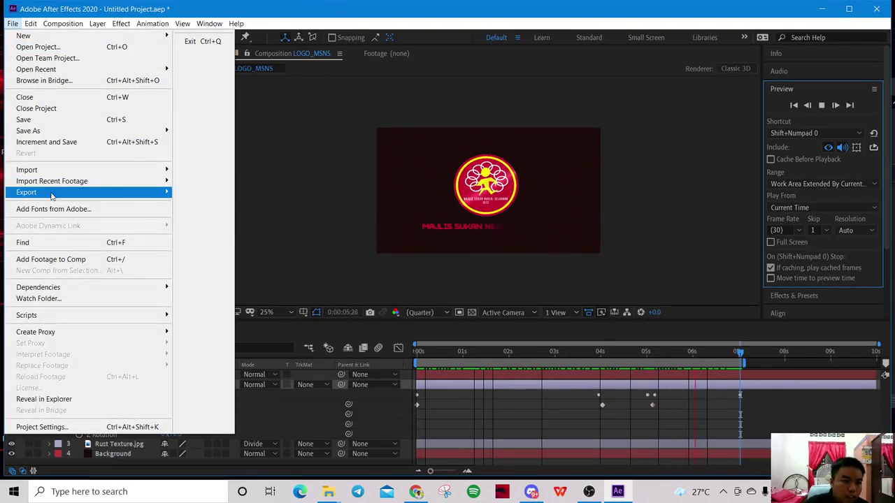
{"action": "mouse_move", "coordinate": [105, 193]}
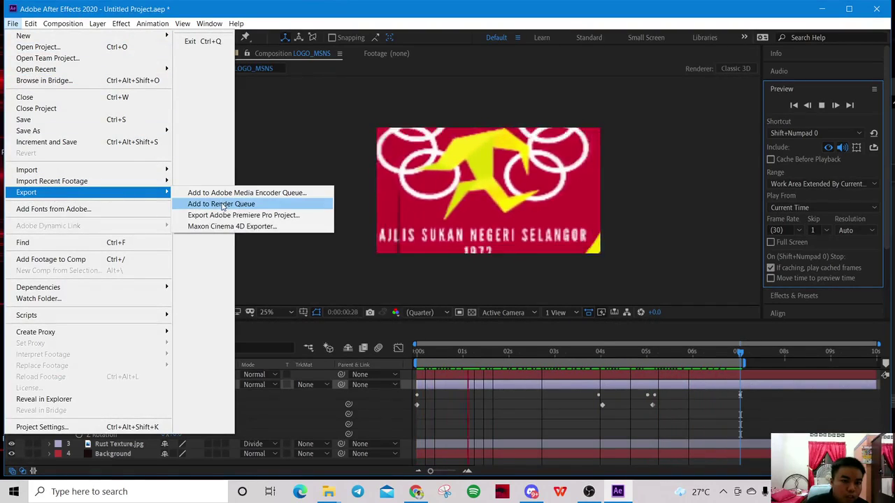
{"action": "left_click", "coordinate": [357, 90]}
{"action": "left_click", "coordinate": [357, 88]}
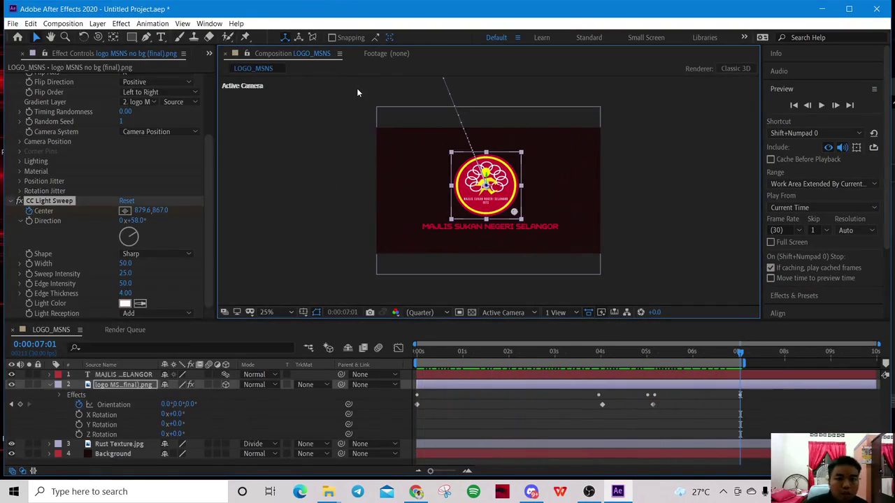